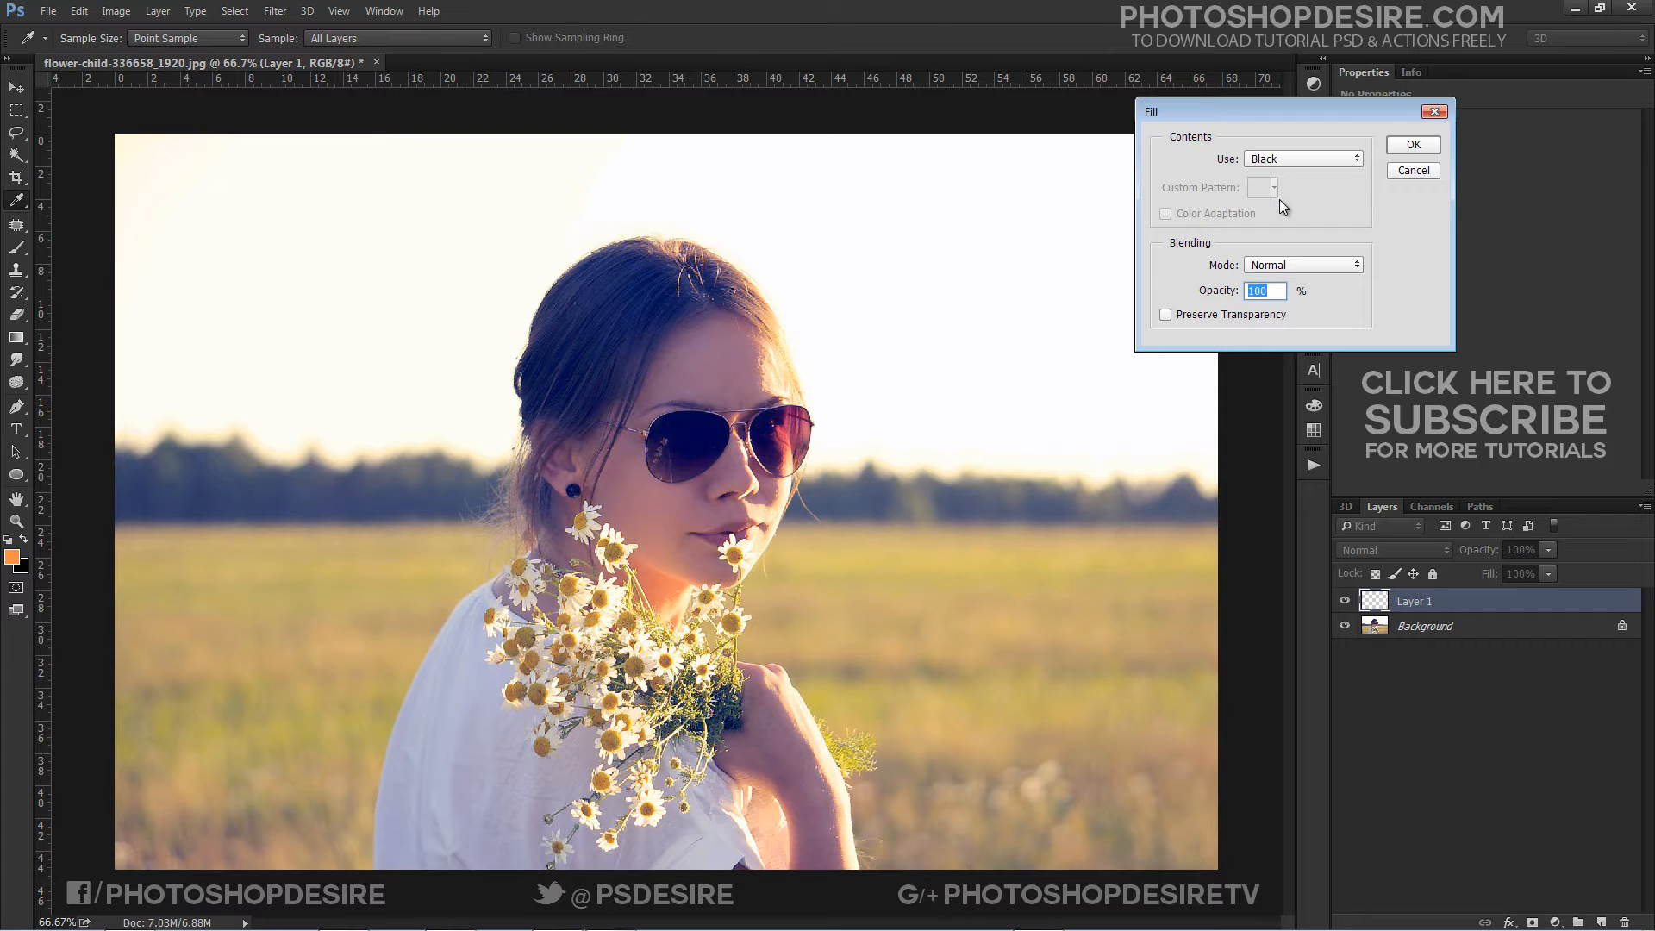
Fill the new empty layer above the background photo with black
{"action": "left_click", "coordinate": [1311, 160]}
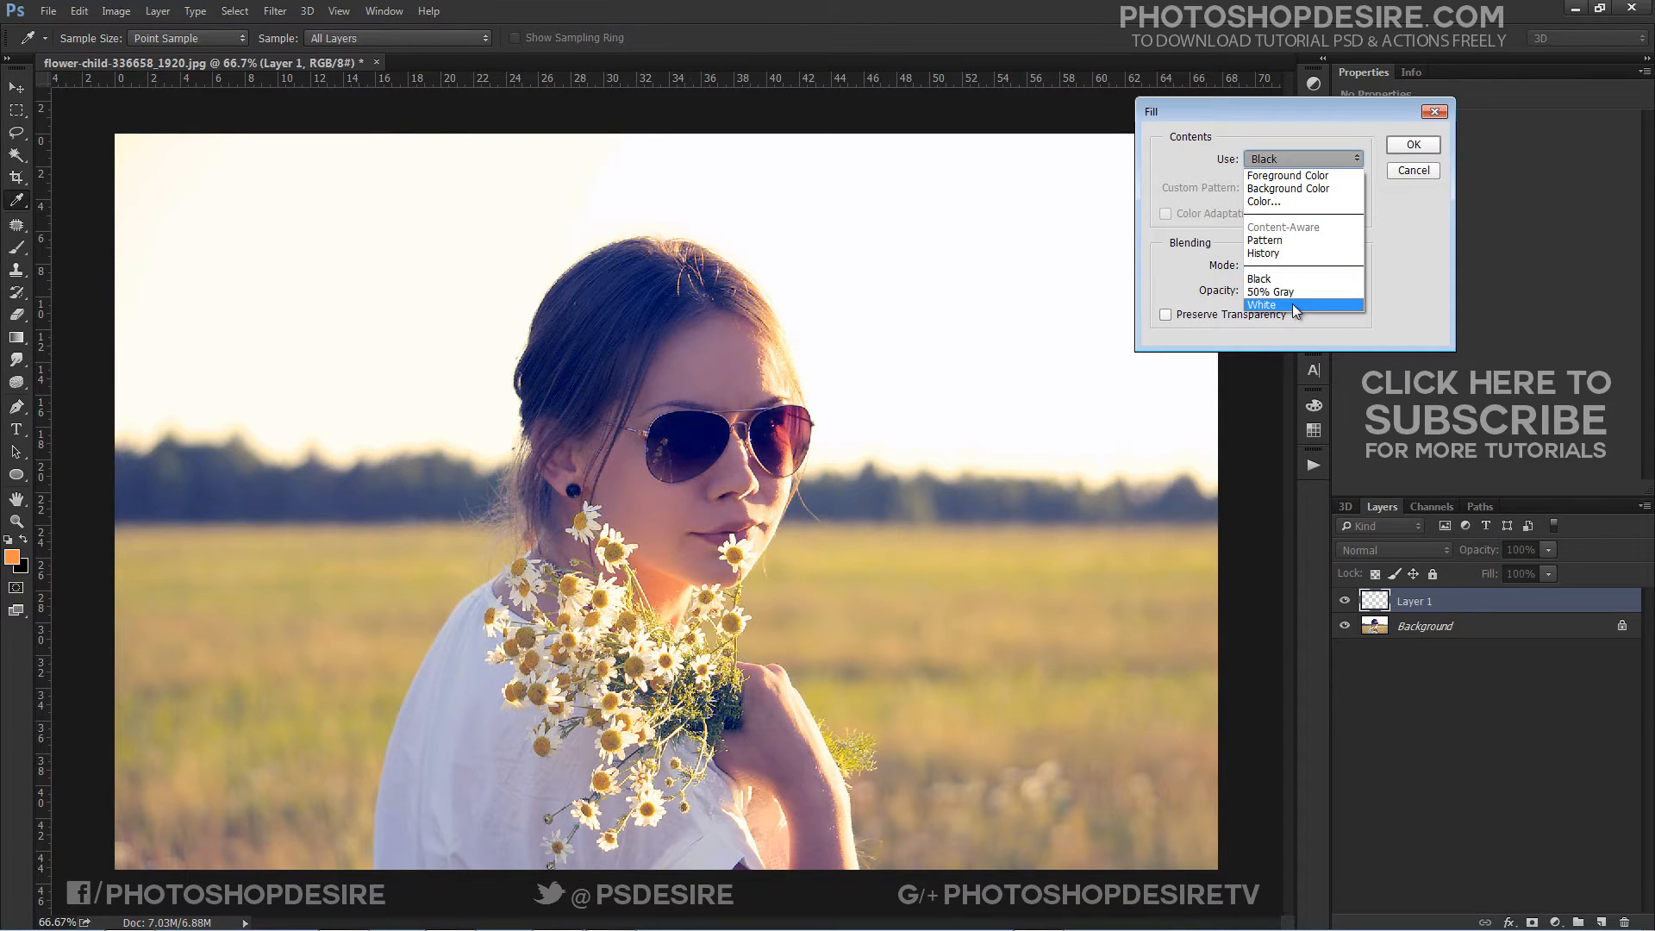
{"action": "left_click", "coordinate": [1291, 279]}
{"action": "left_click", "coordinate": [1402, 146]}
{"action": "key", "text": "v"}
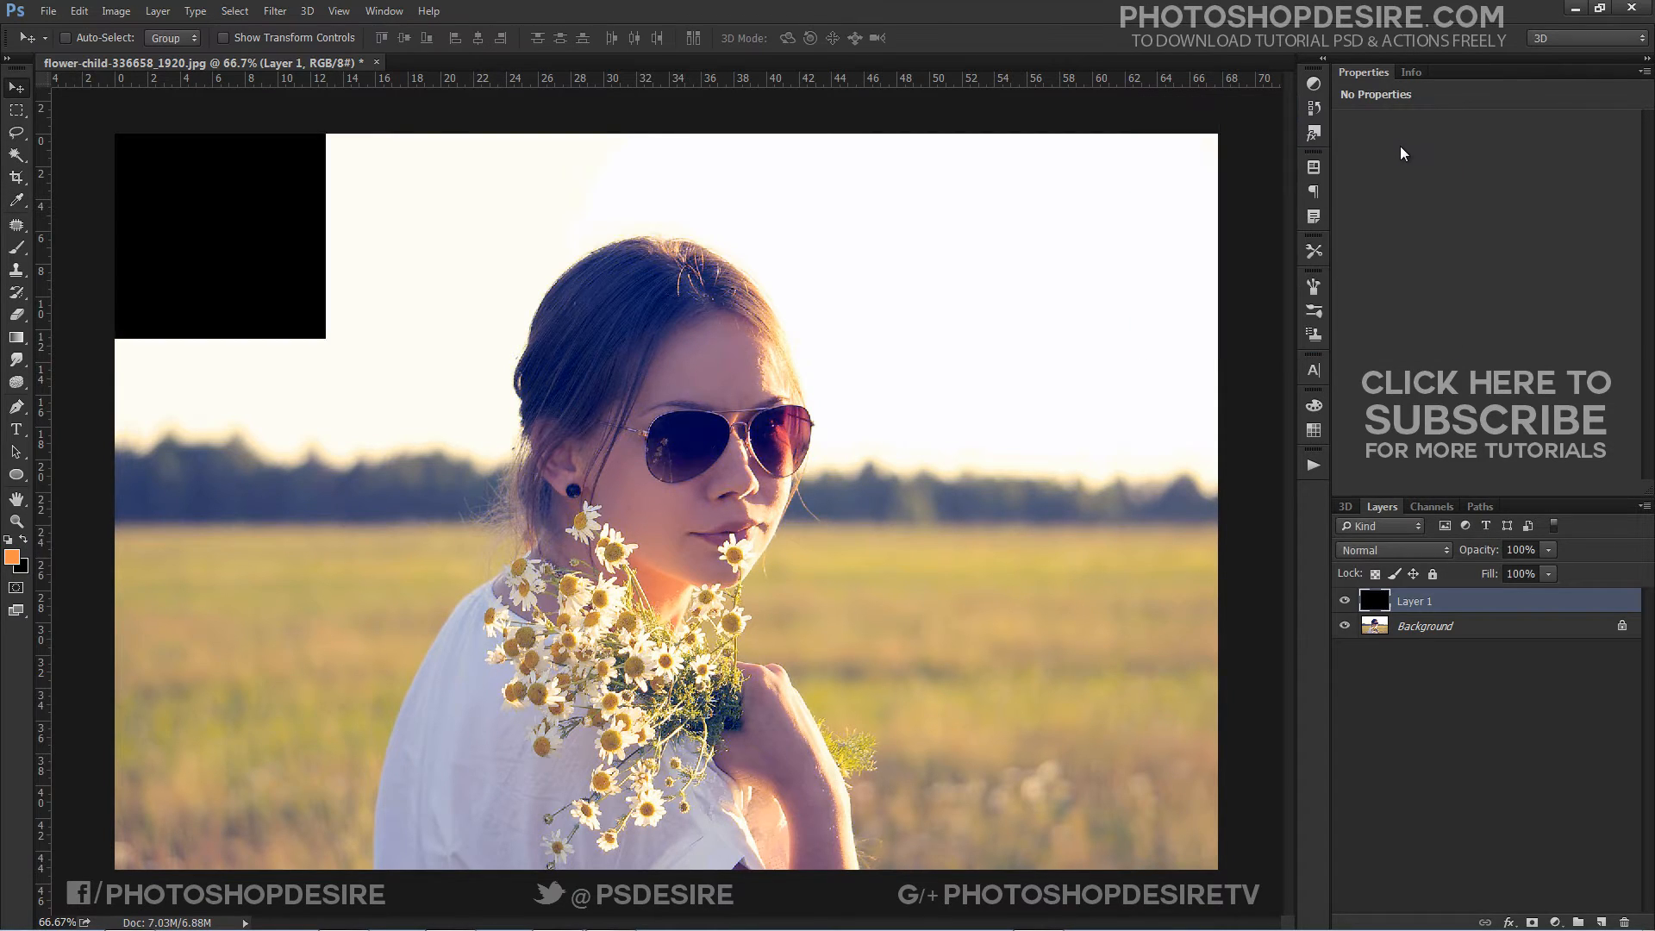
Rename the black-filled layer as Lens flare
{"action": "double_click", "coordinate": [1433, 603]}
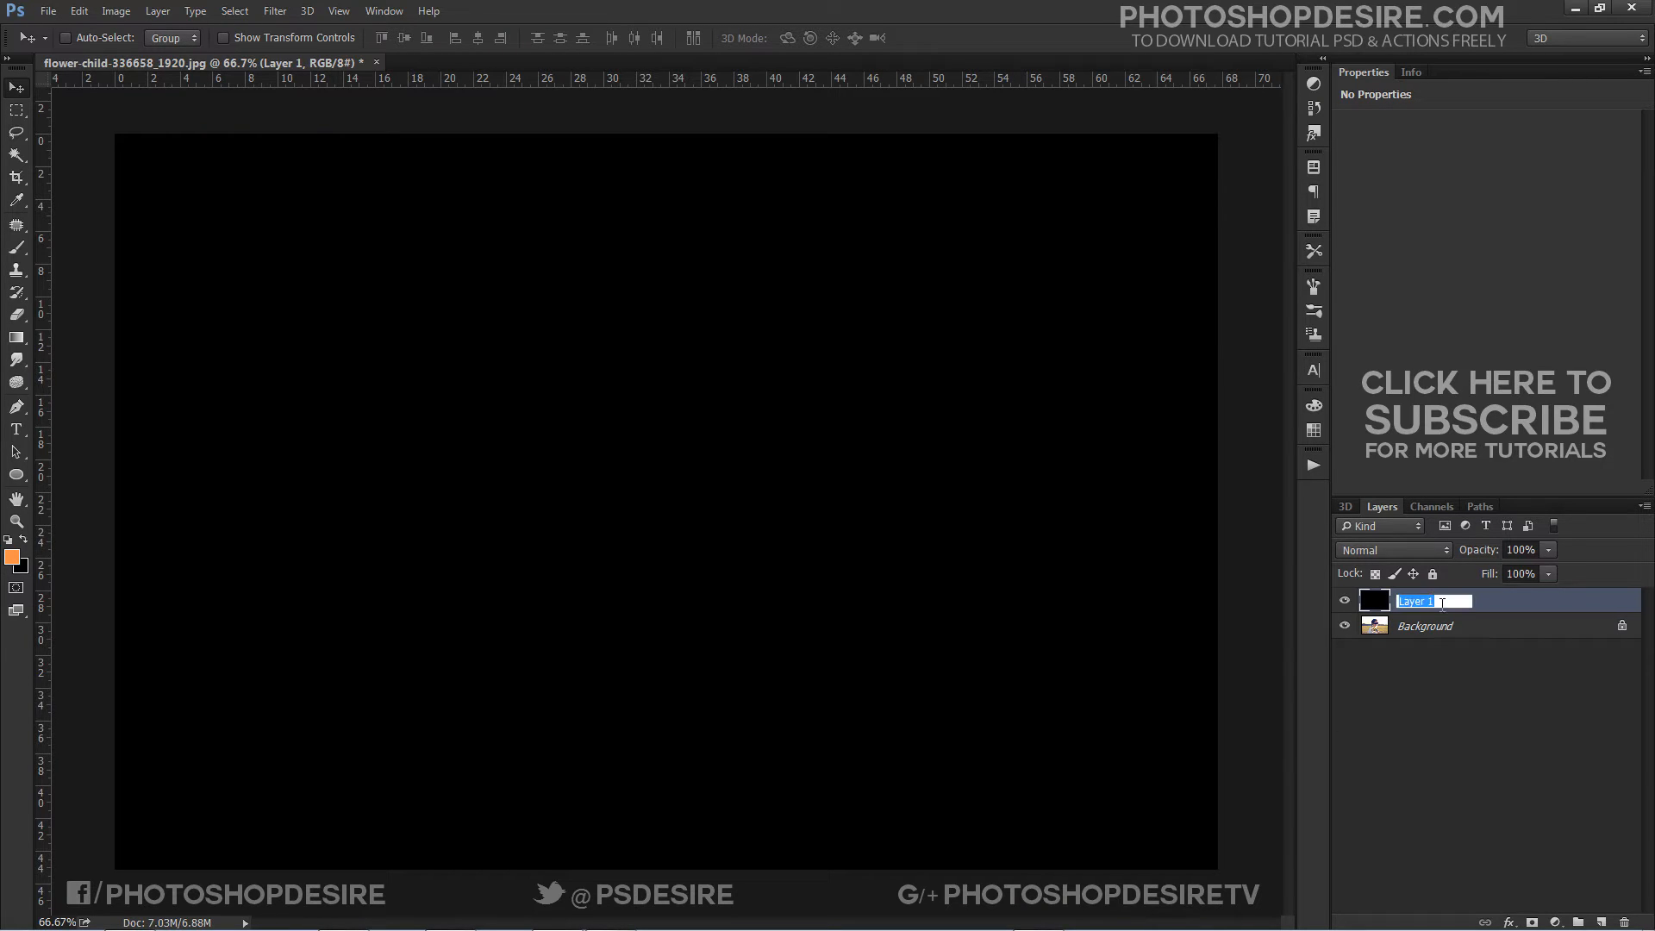
{"action": "type", "text": "Lens flare"}
{"action": "left_click", "coordinate": [1429, 688]}
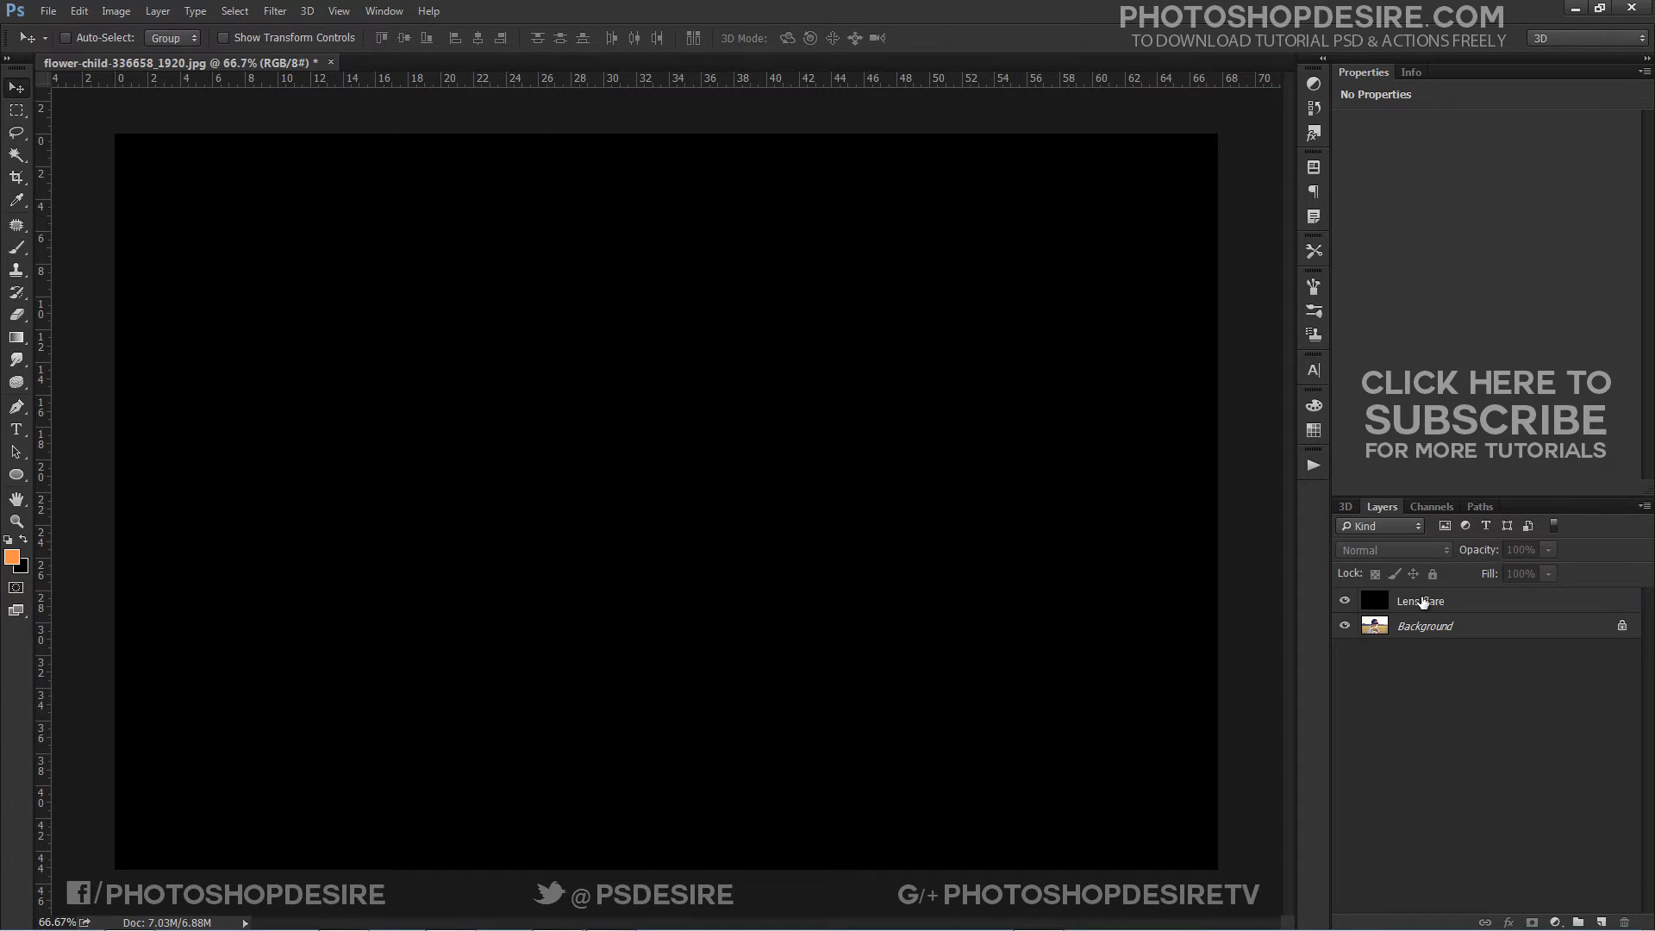
Set the Lens flare layer's blending mode to Screen and convert the layer to a smart object
{"action": "left_click", "coordinate": [1424, 601]}
{"action": "left_click", "coordinate": [1394, 549]}
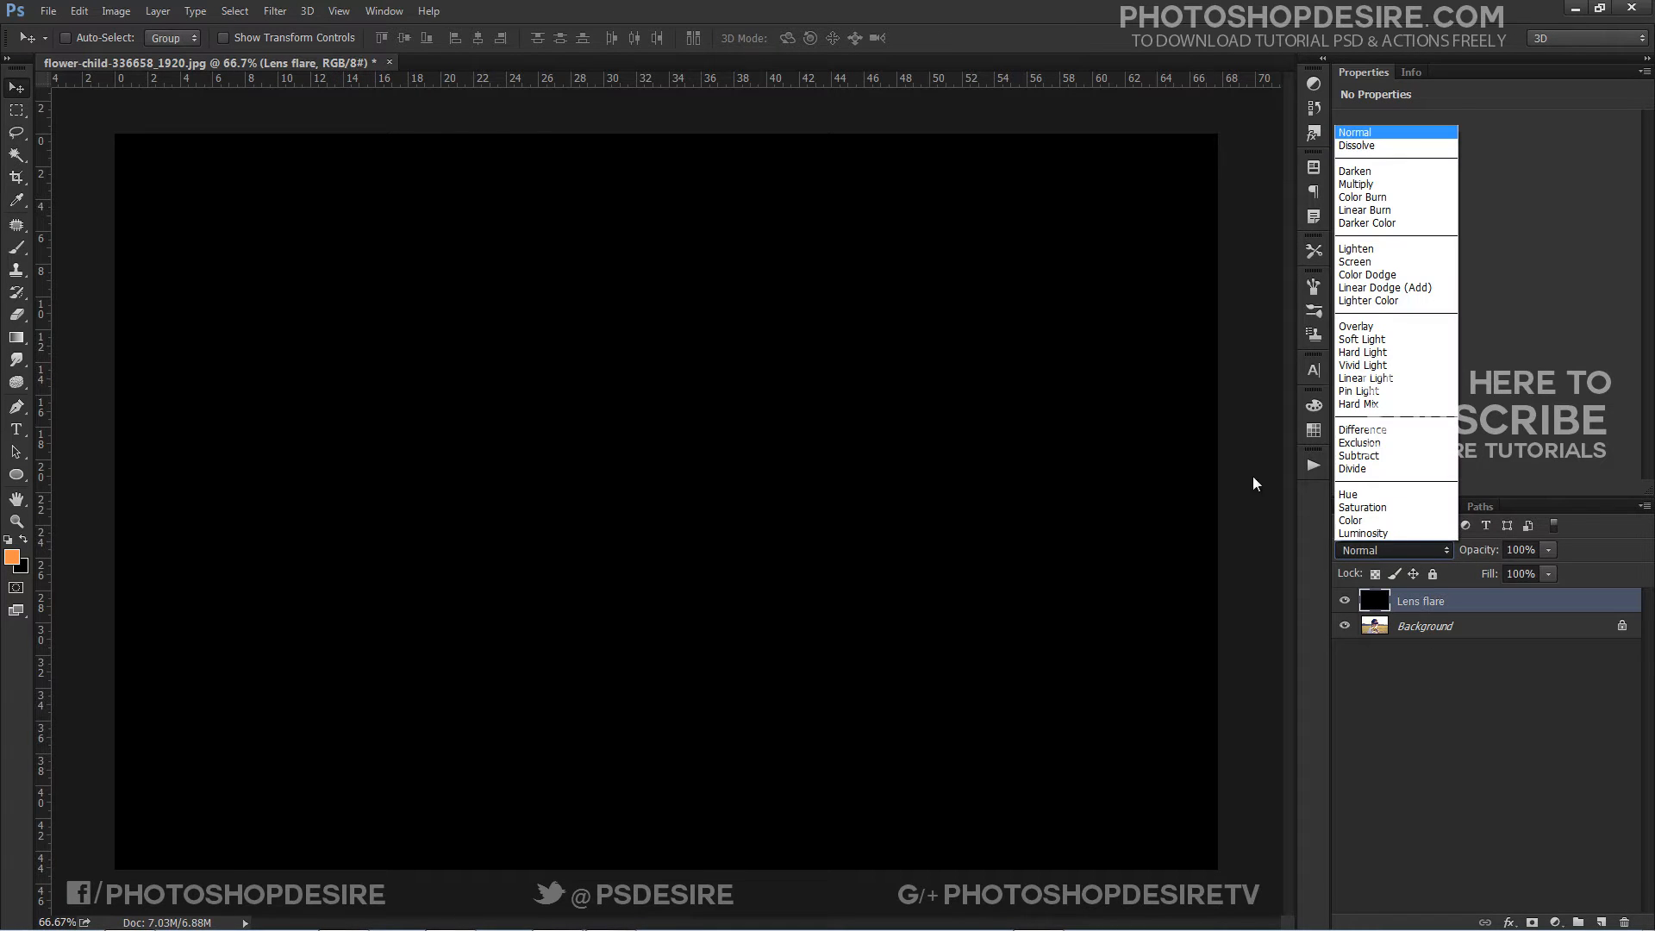
{"action": "left_click", "coordinate": [1362, 261]}
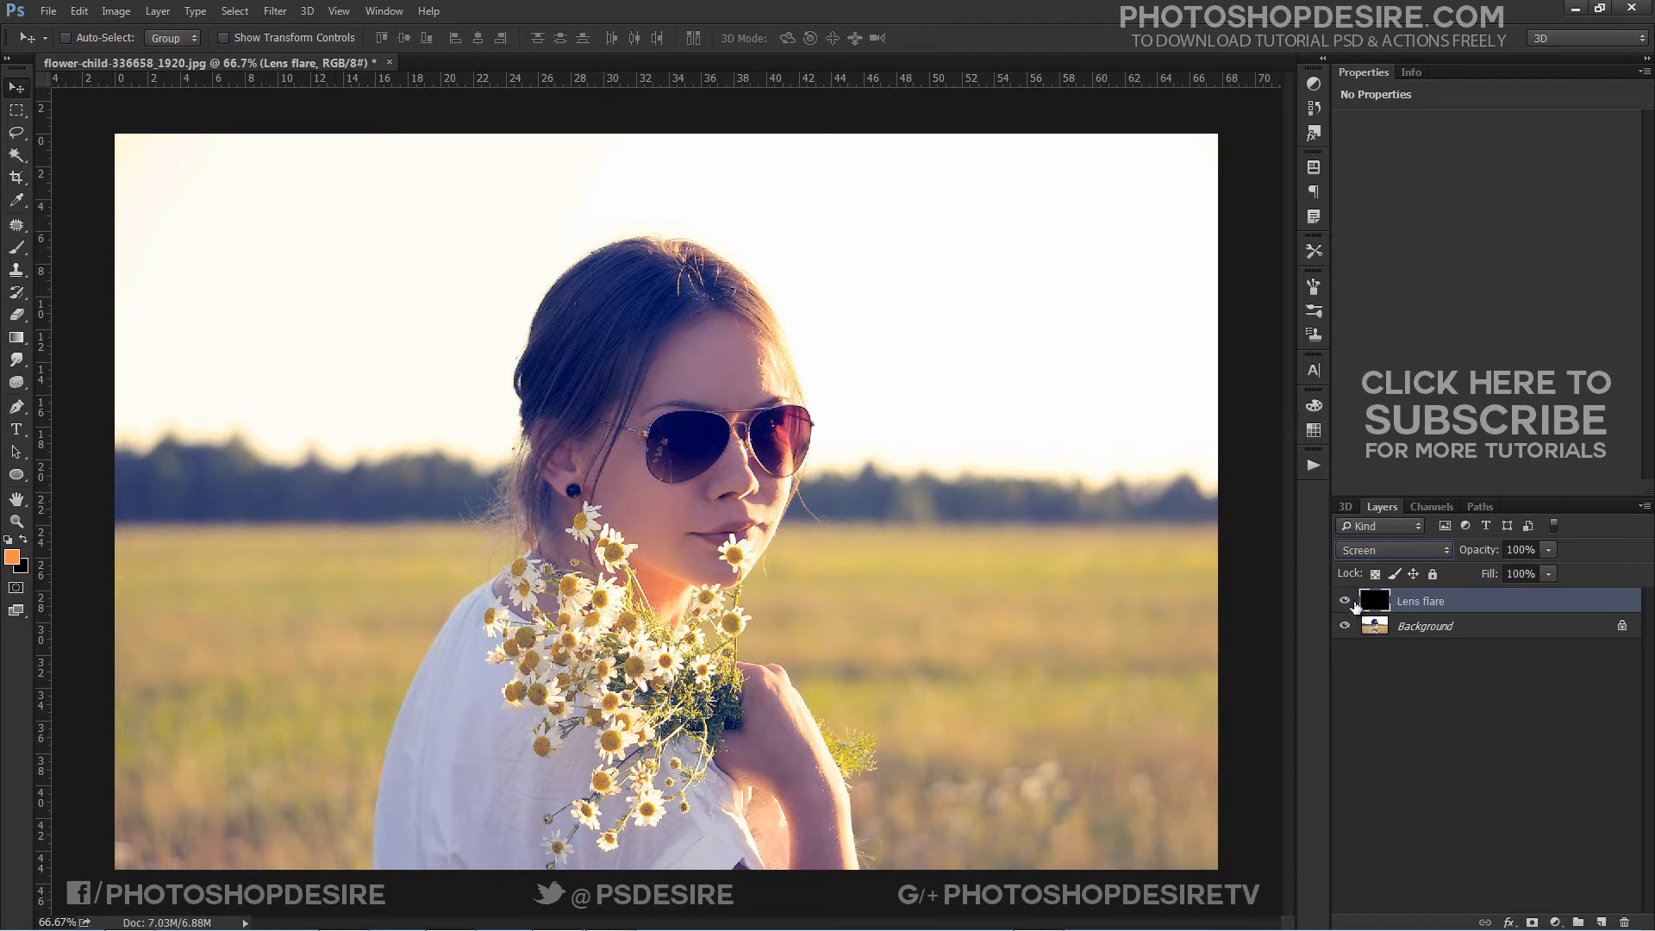
{"action": "right_click", "coordinate": [1433, 601]}
{"action": "left_click", "coordinate": [1485, 424]}
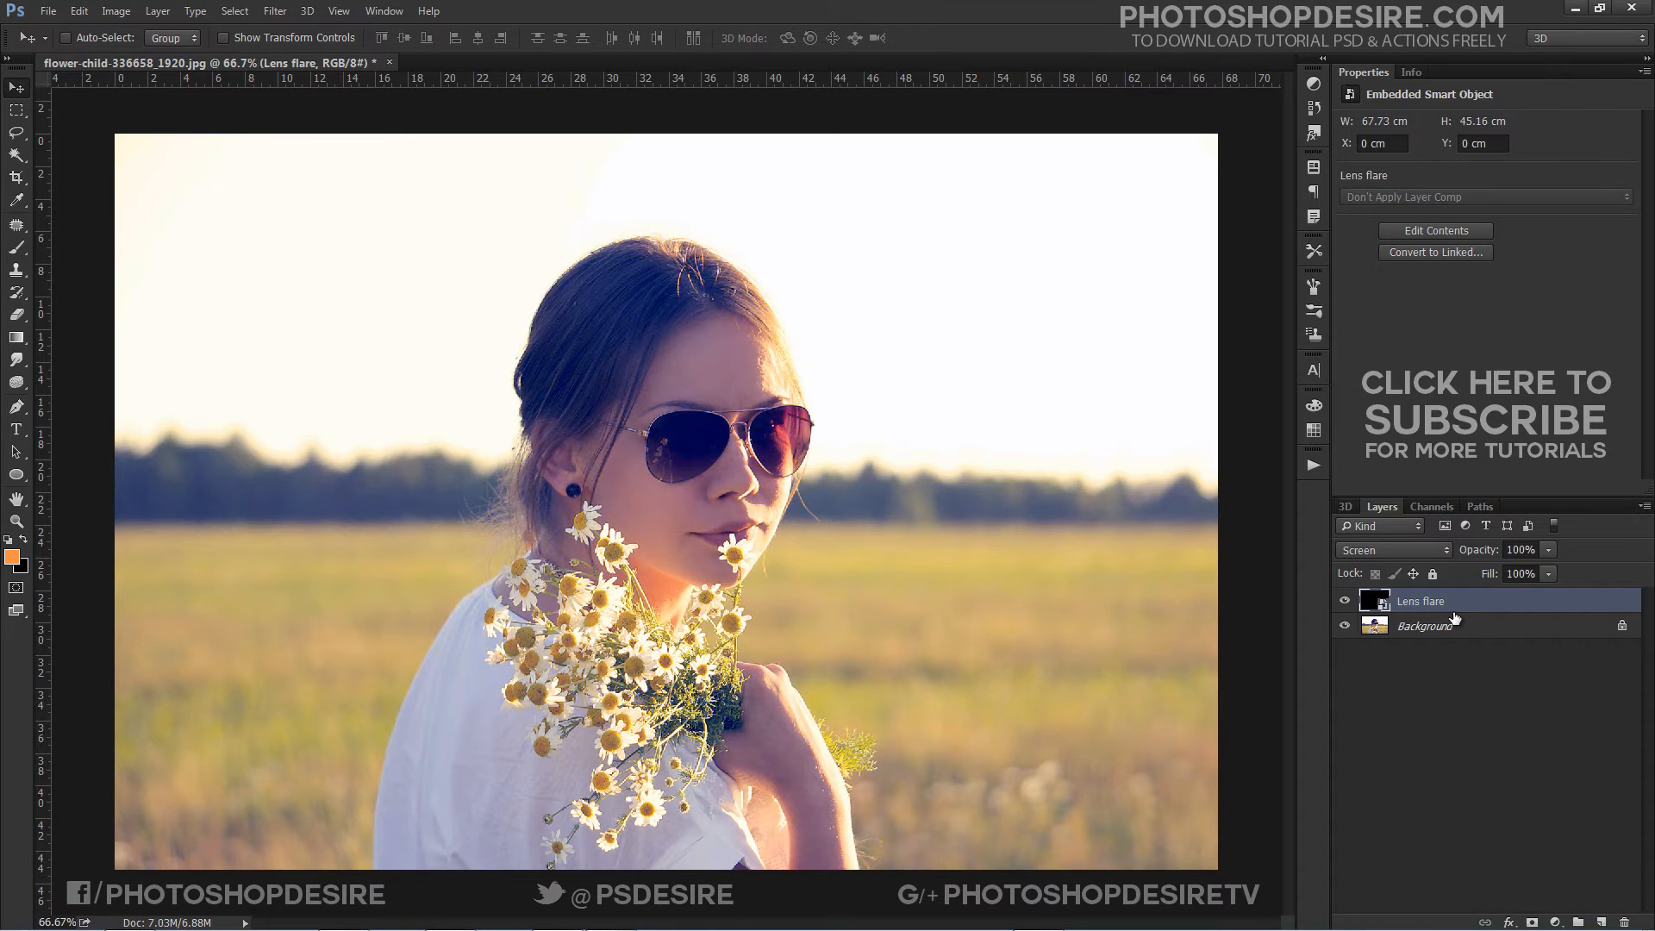
Apply a 50-300mm Zoom Lens Flare filter at 191% brightness, with the flare centred on the image's right edge above mid-height
{"action": "left_click", "coordinate": [274, 14]}
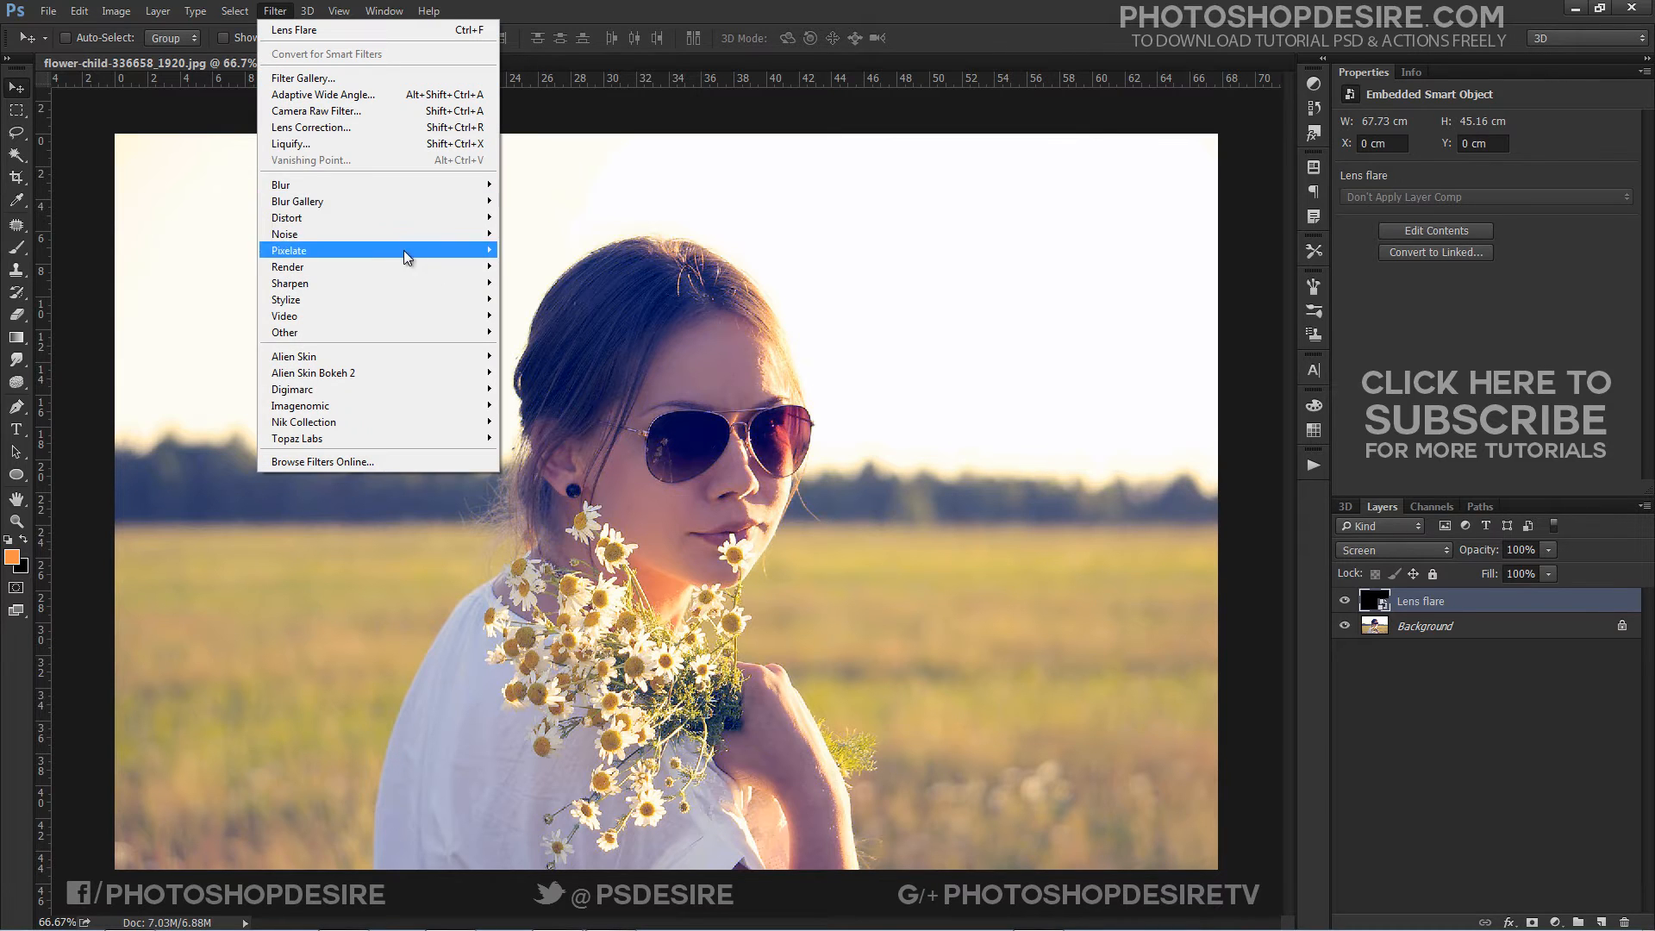
{"action": "mouse_move", "coordinate": [444, 266]}
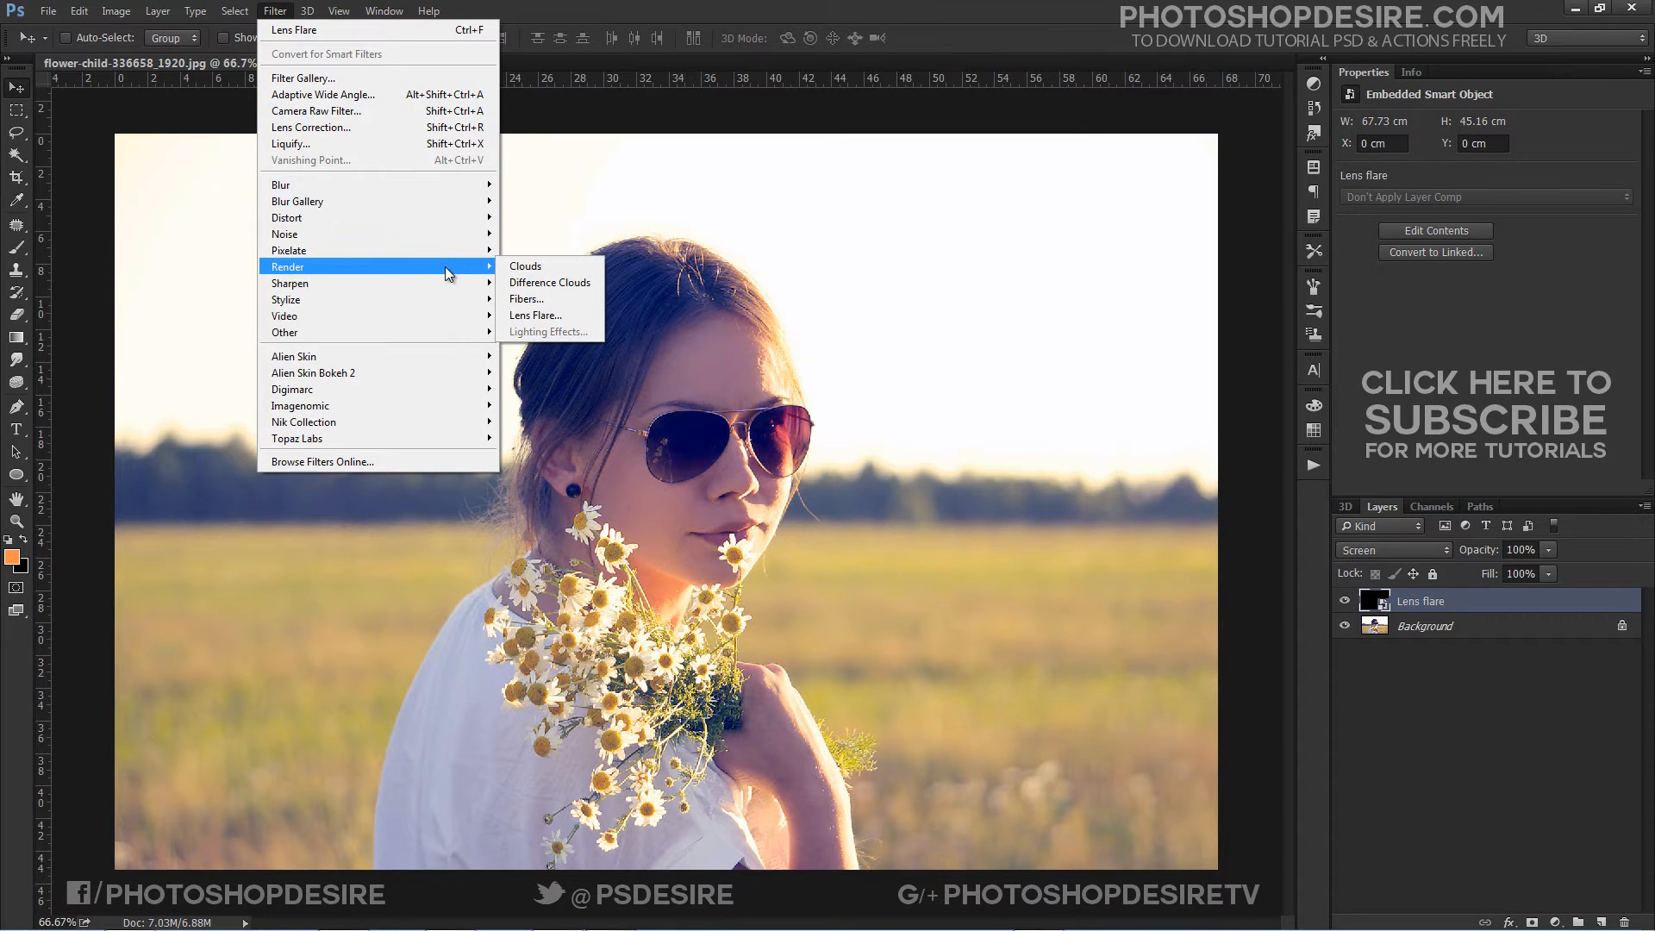
{"action": "left_click", "coordinate": [592, 314]}
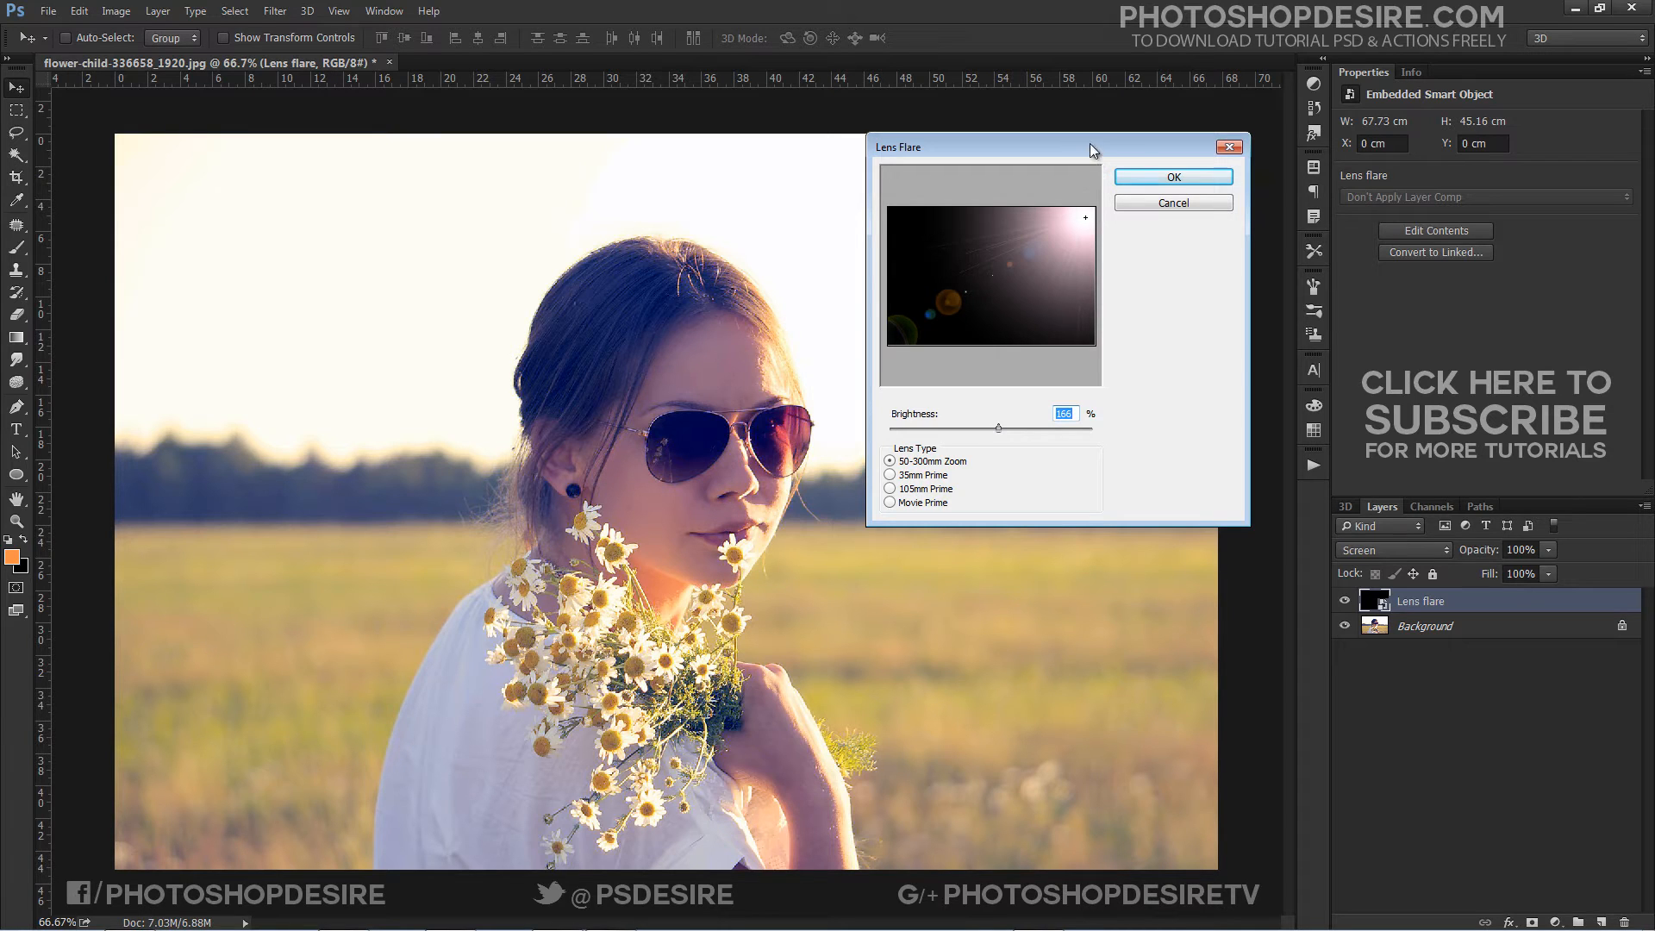
{"action": "mouse_move", "coordinate": [1081, 221]}
{"action": "left_mouse_down"}
{"action": "mouse_move", "coordinate": [1087, 244]}
{"action": "mouse_move", "coordinate": [1043, 257]}
{"action": "mouse_move", "coordinate": [1080, 251]}
{"action": "left_mouse_up"}
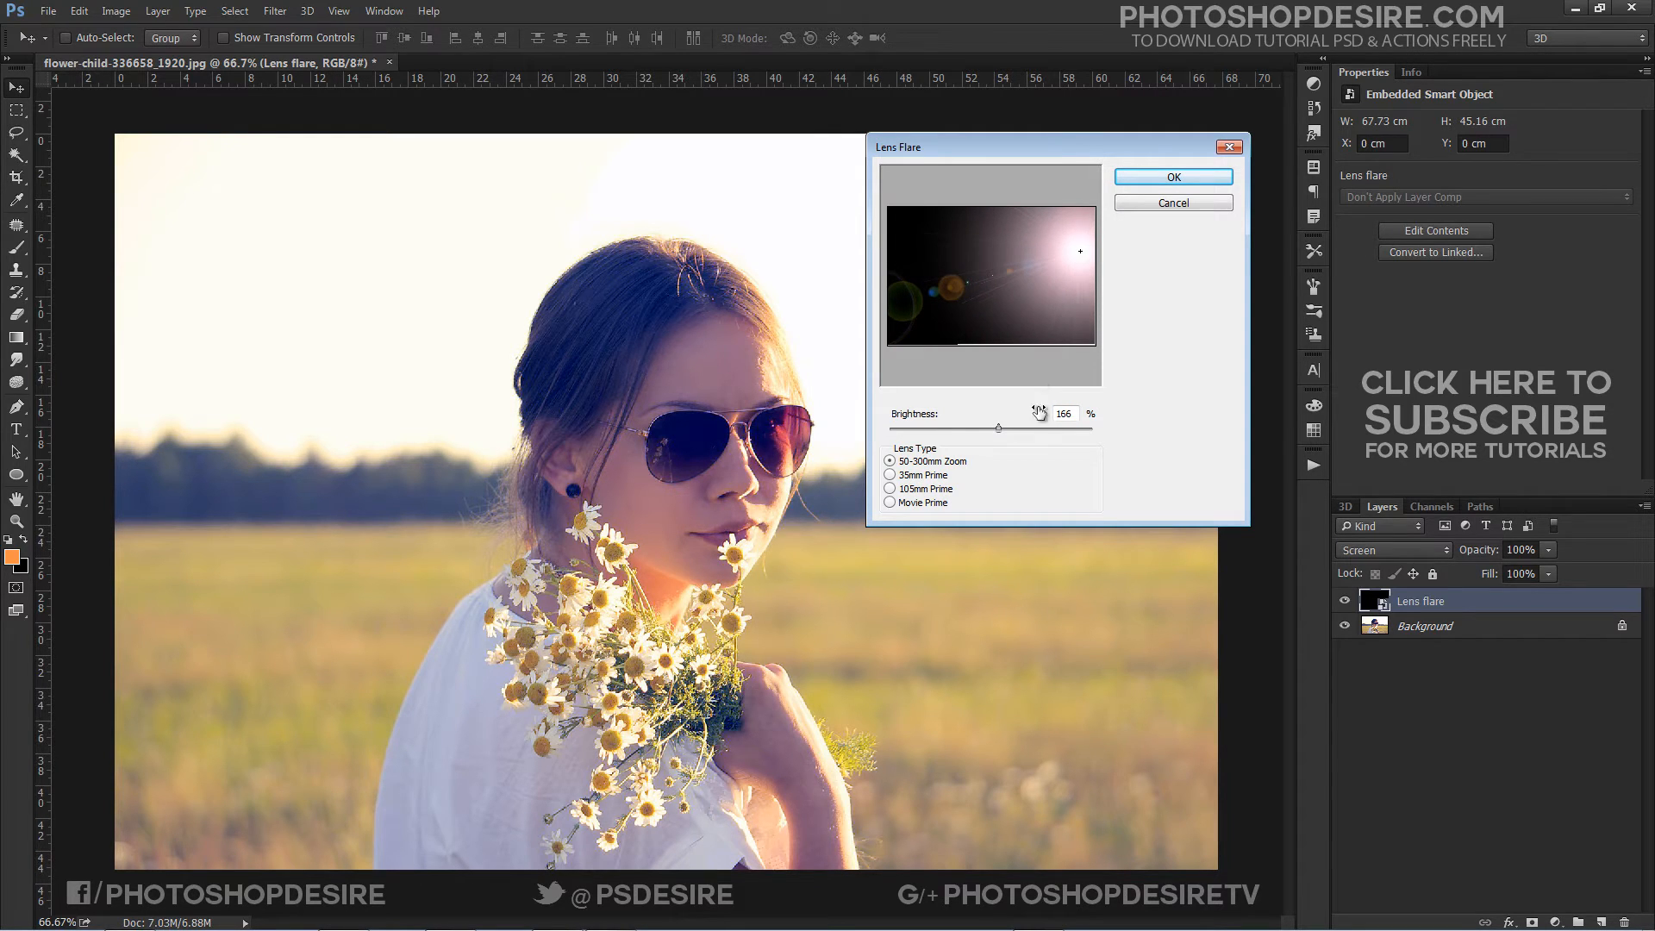
{"action": "left_click", "coordinate": [1030, 428]}
{"action": "left_click_drag", "start_coordinate": [1030, 427], "coordinate": [1015, 429]}
{"action": "mouse_move", "coordinate": [1079, 250]}
{"action": "left_mouse_down"}
{"action": "mouse_move", "coordinate": [1088, 225]}
{"action": "mouse_move", "coordinate": [1095, 247]}
{"action": "left_mouse_up"}
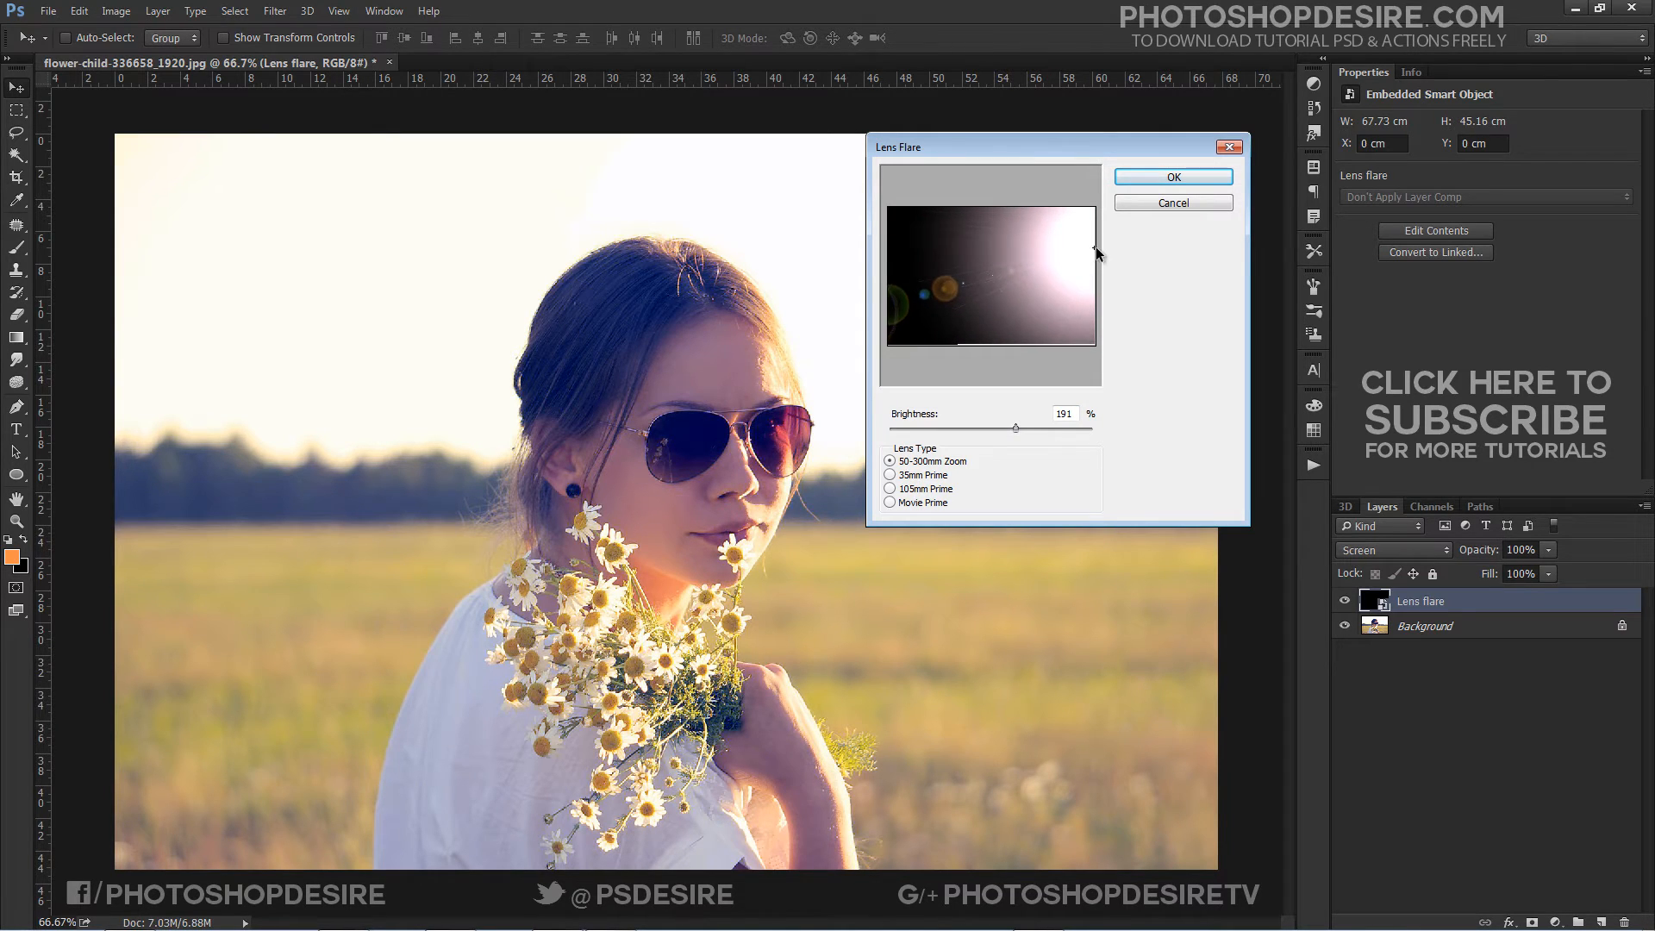
{"action": "left_click", "coordinate": [1155, 177]}
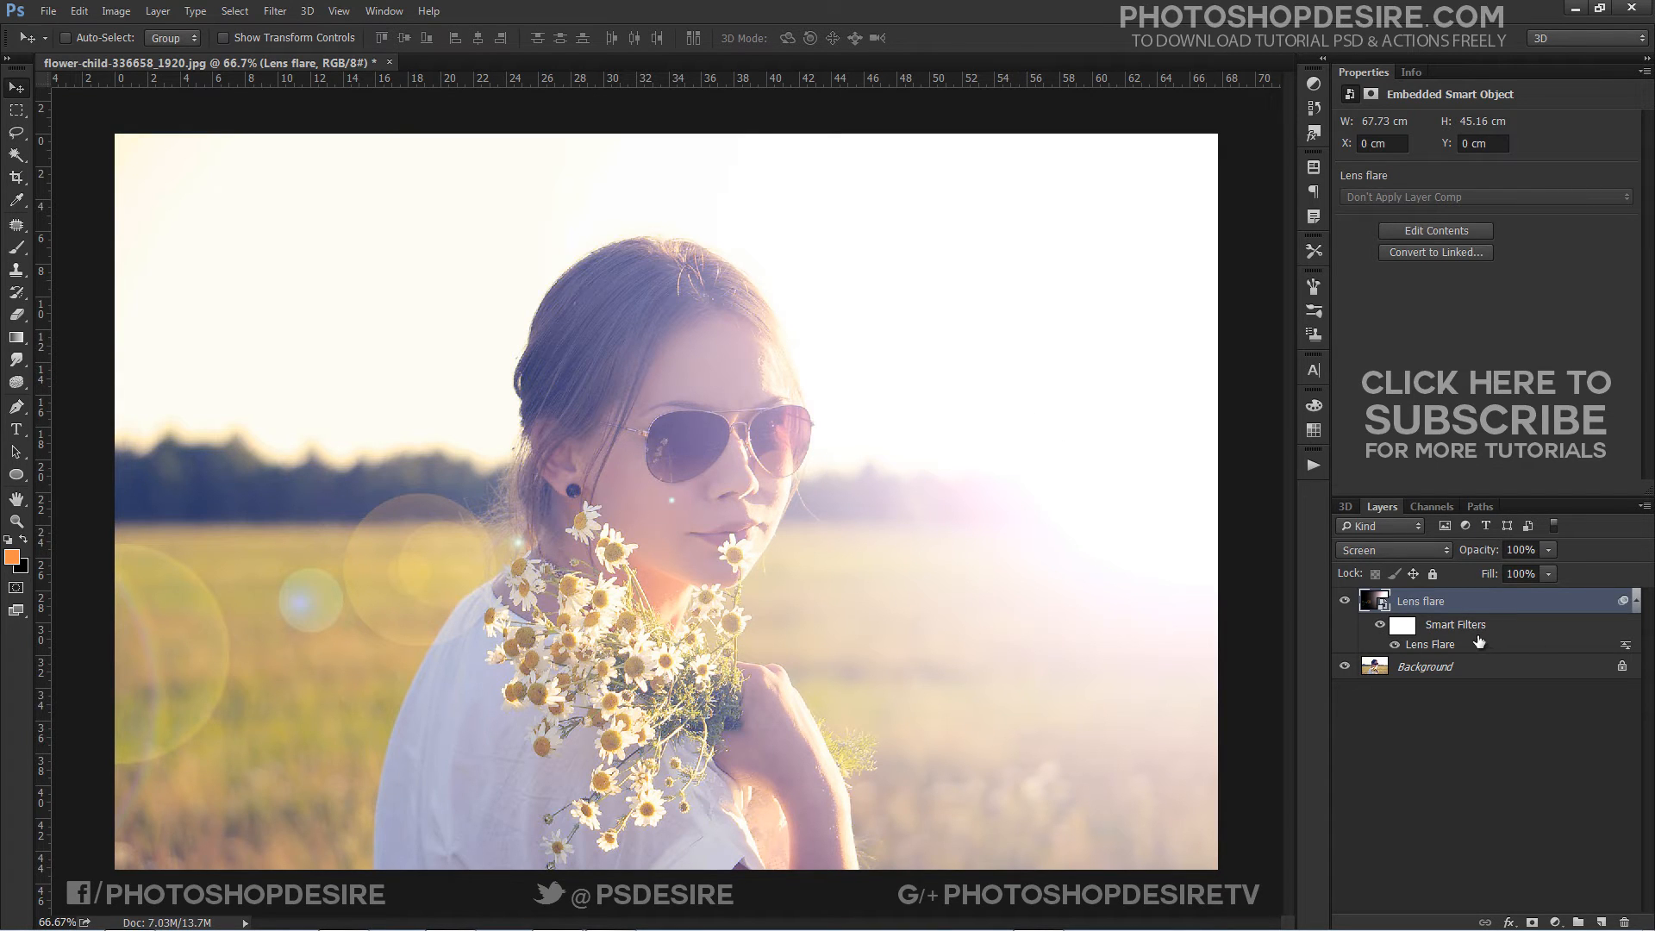
Move the flare's centre slightly higher at the image's right edge and set the Lens flare layer's opacity to 83%
{"action": "left_click_drag", "start_coordinate": [1542, 555], "coordinate": [1511, 569]}
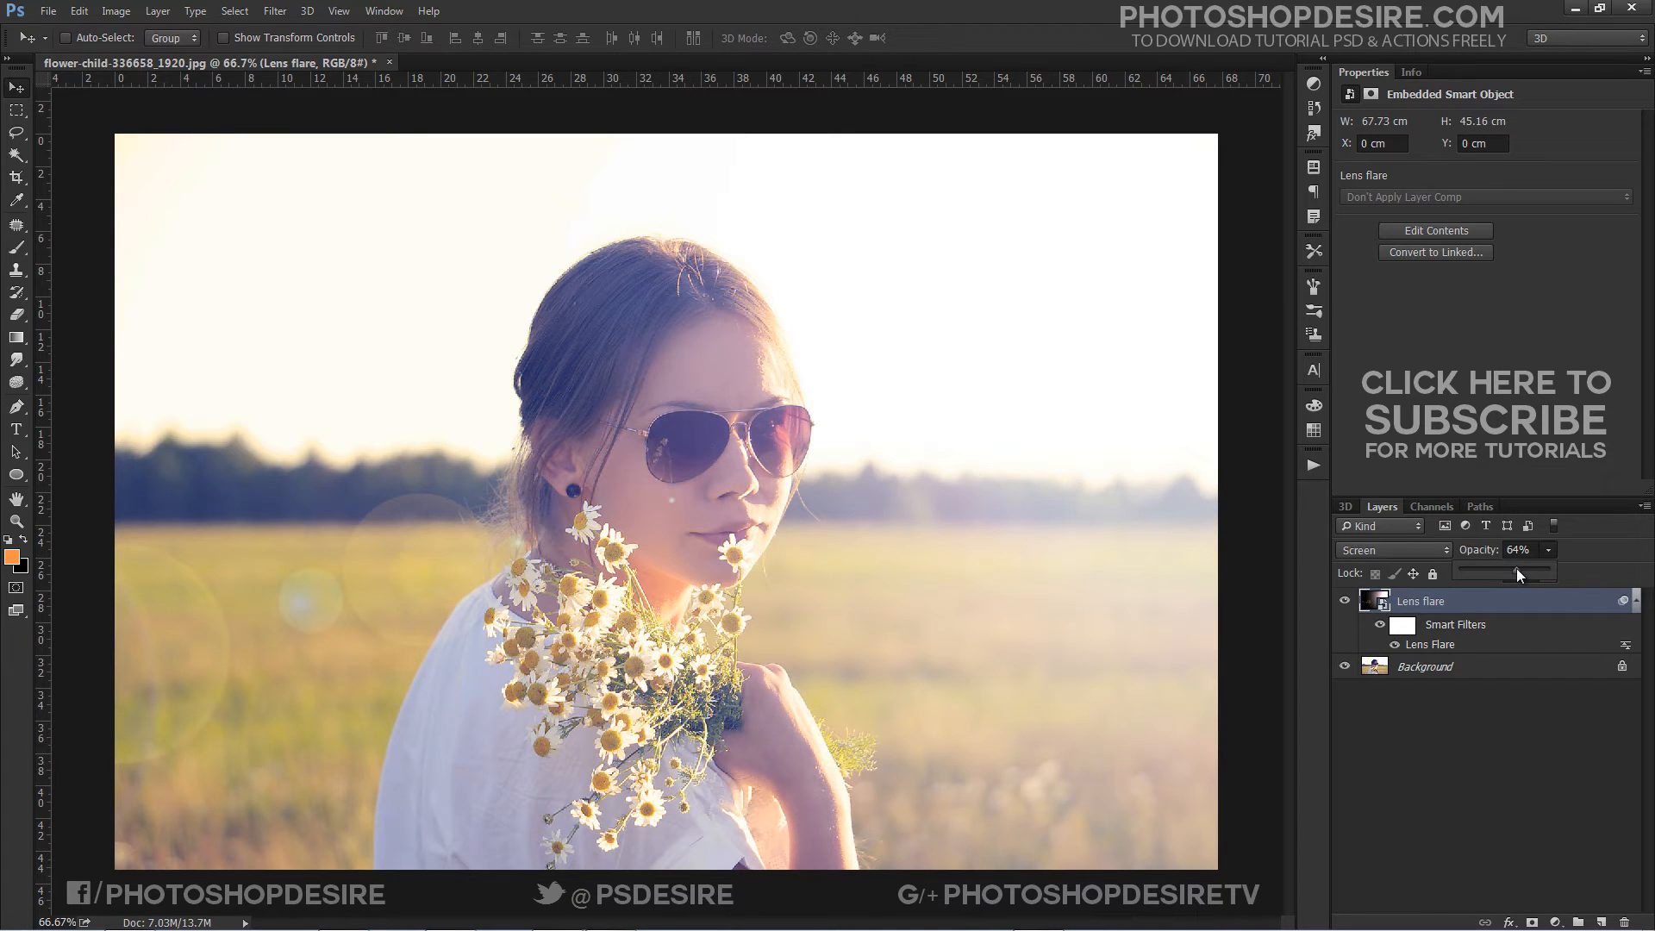
{"action": "double_click", "coordinate": [1455, 651]}
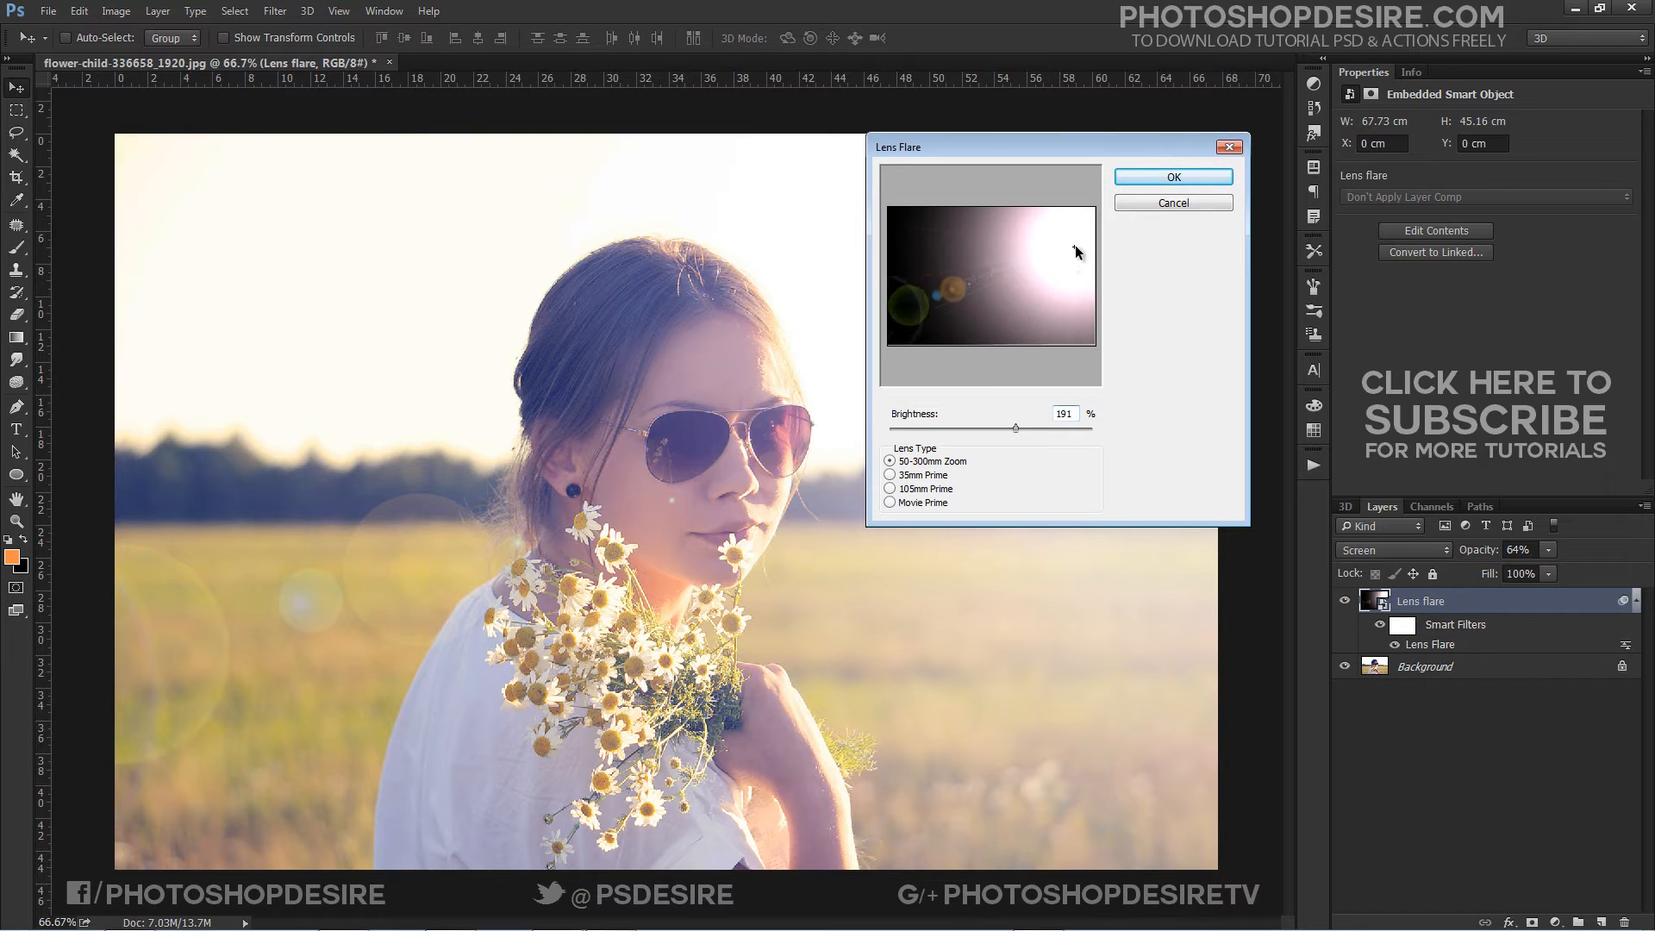
{"action": "left_click_drag", "start_coordinate": [1074, 245], "coordinate": [1100, 225]}
{"action": "left_click", "coordinate": [1173, 177]}
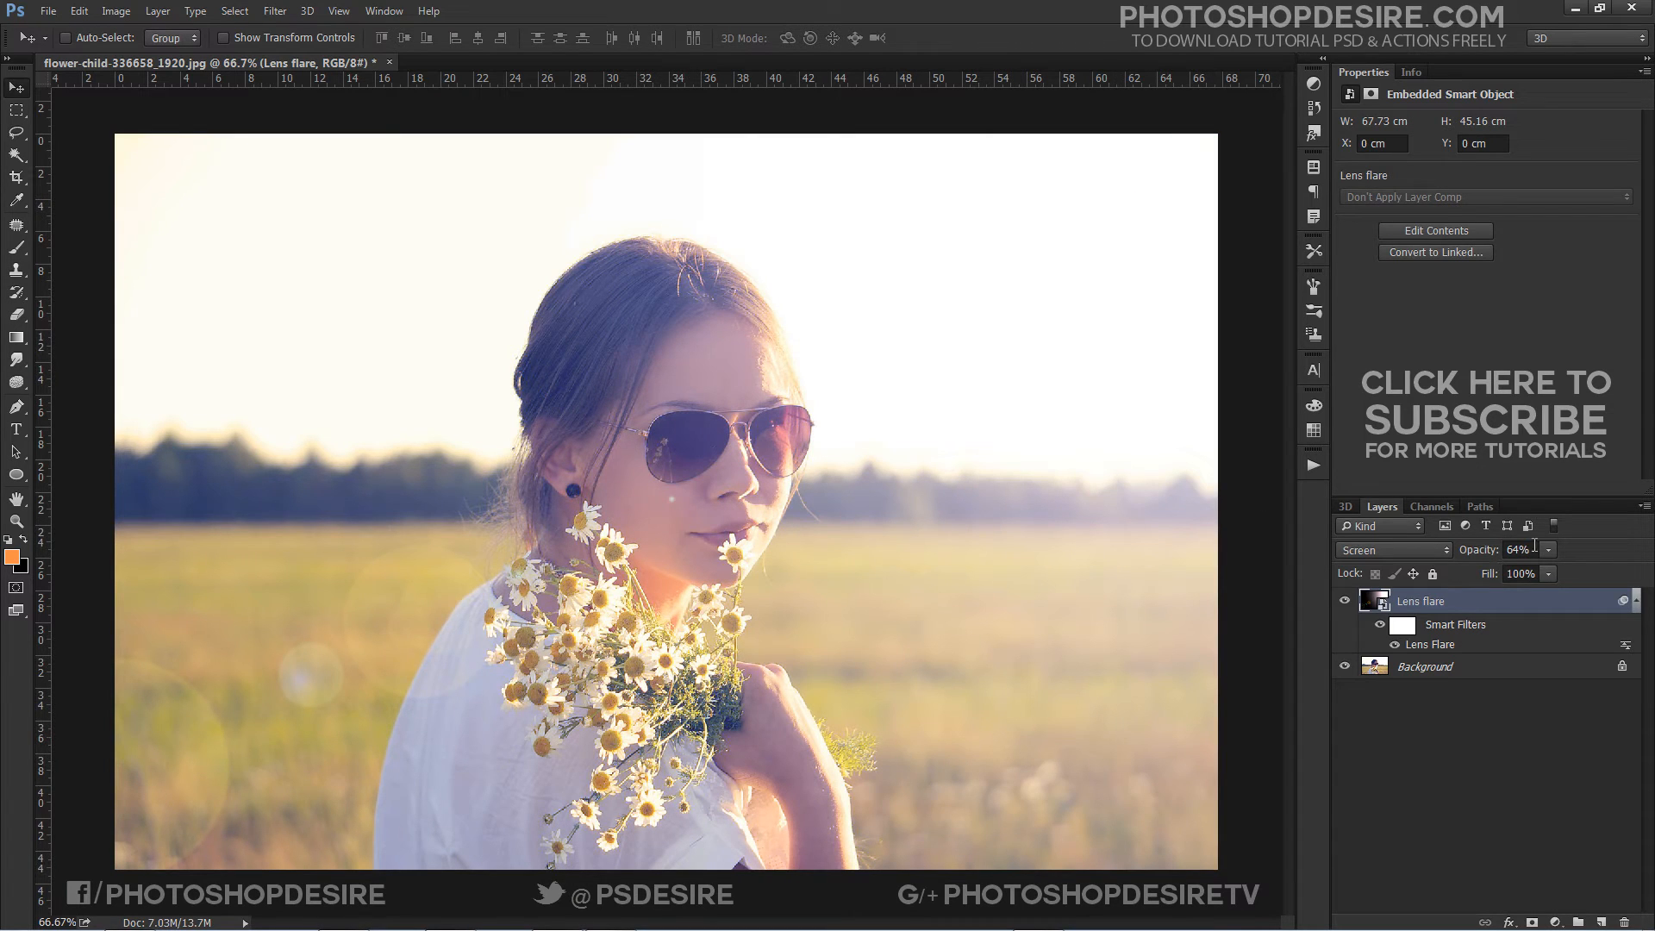
{"action": "left_click_drag", "start_coordinate": [1558, 567], "coordinate": [1561, 567]}
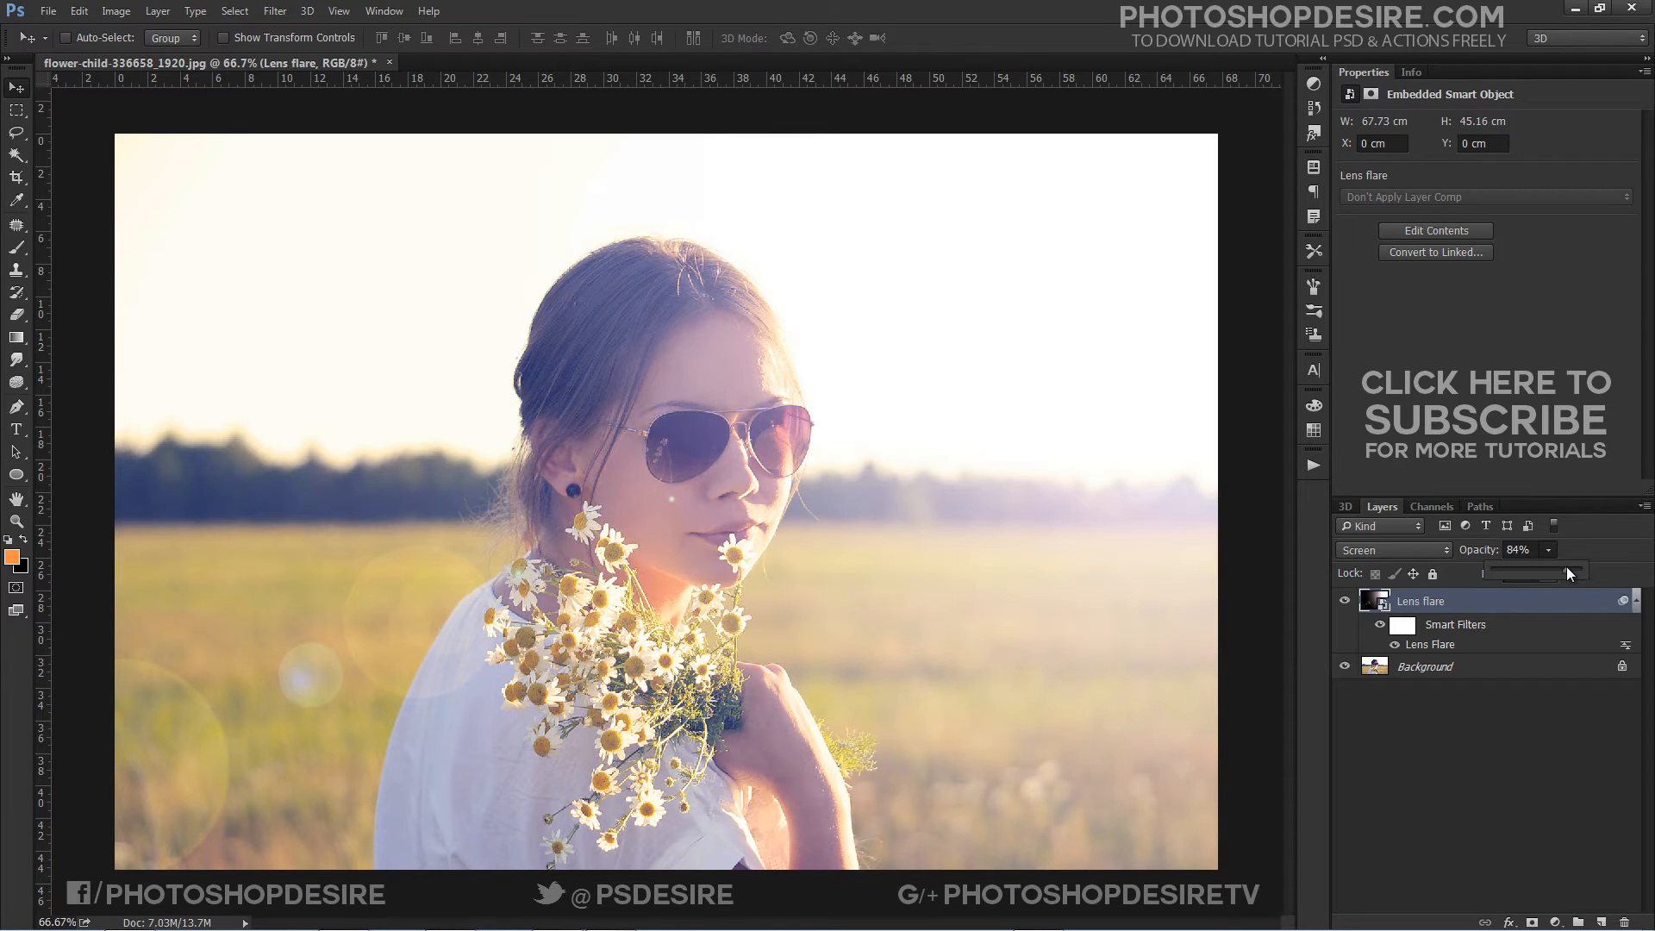
{"action": "left_click", "coordinate": [1446, 726]}
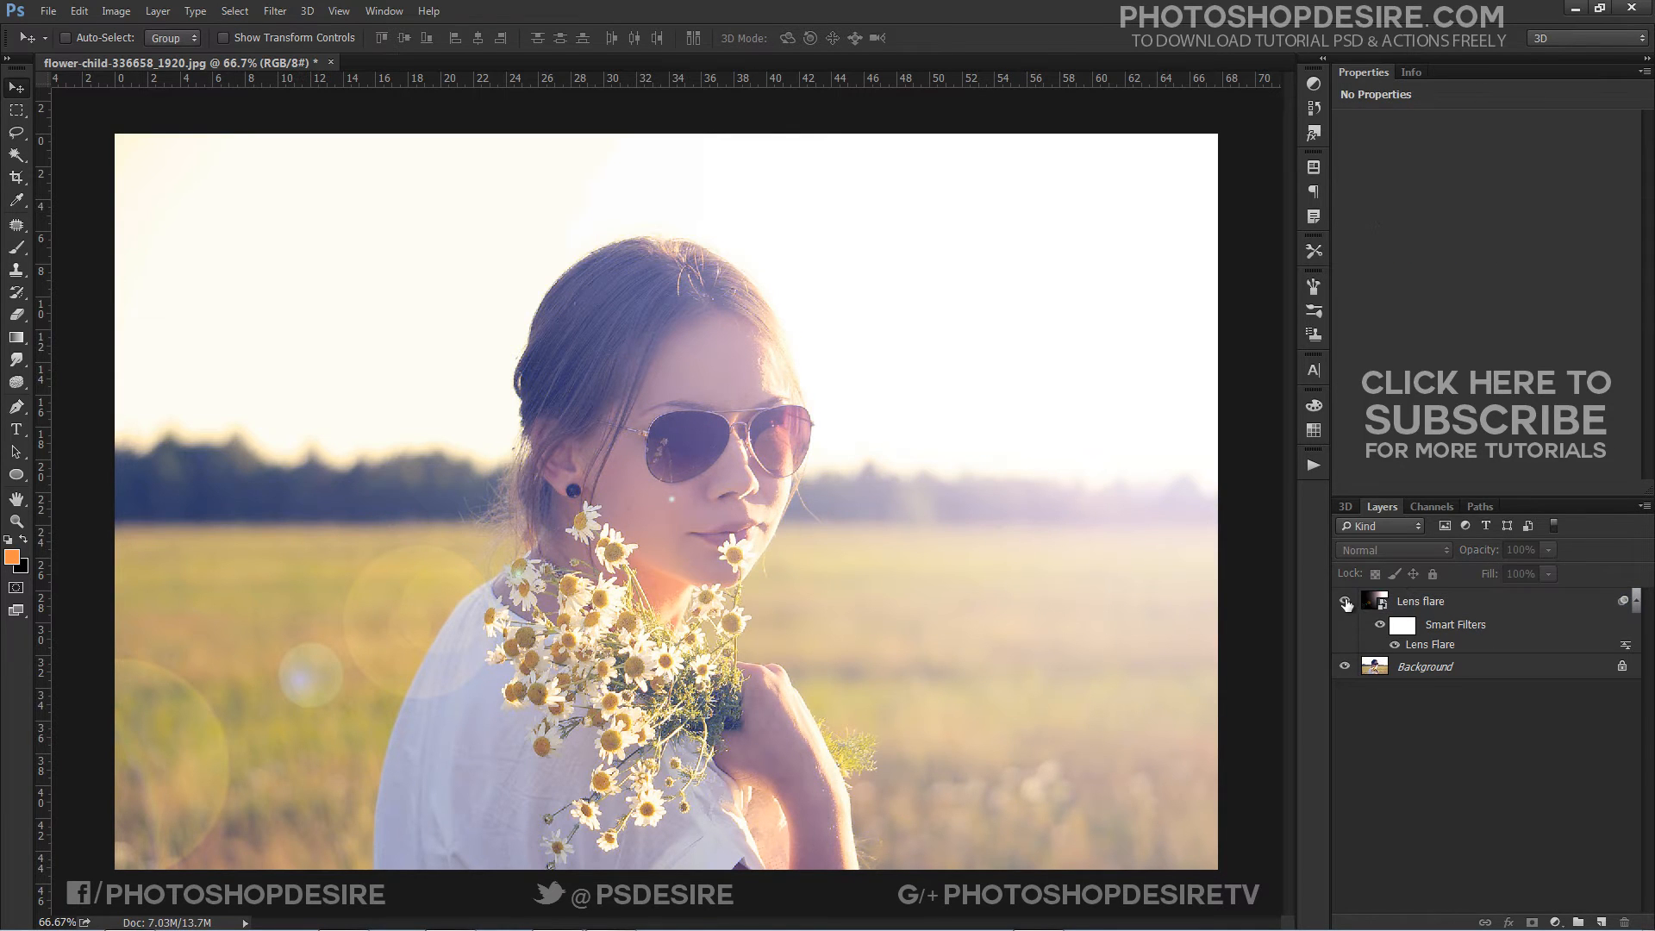
Compare the photo with and without the Lens flare layer by toggling its visibility
{"action": "left_click", "coordinate": [1346, 600]}
{"action": "left_click", "coordinate": [1345, 601]}
{"action": "left_click", "coordinate": [1345, 601]}
{"action": "left_click", "coordinate": [1346, 601]}
{"action": "left_click", "coordinate": [1345, 601]}
Apply a Gaussian Blur with a 5.7-pixel radius to the Lens flare layer and check the photo with and without the layer
{"action": "left_click", "coordinate": [1426, 601]}
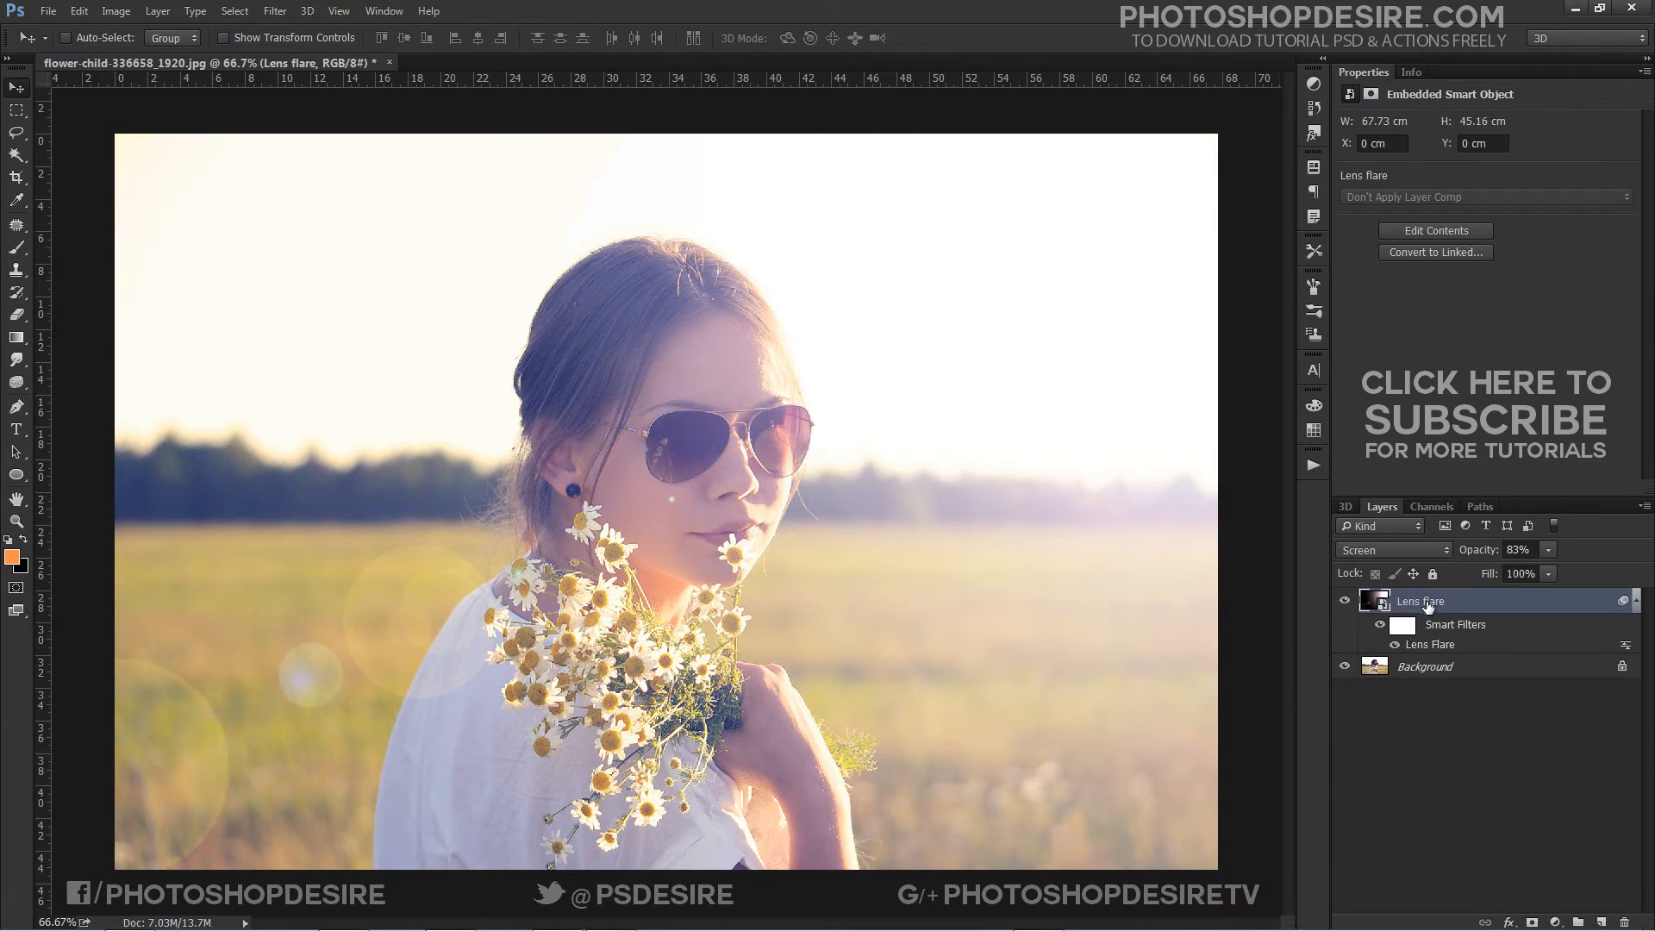
{"action": "left_click", "coordinate": [273, 11]}
{"action": "mouse_move", "coordinate": [469, 186]}
{"action": "left_click", "coordinate": [541, 249]}
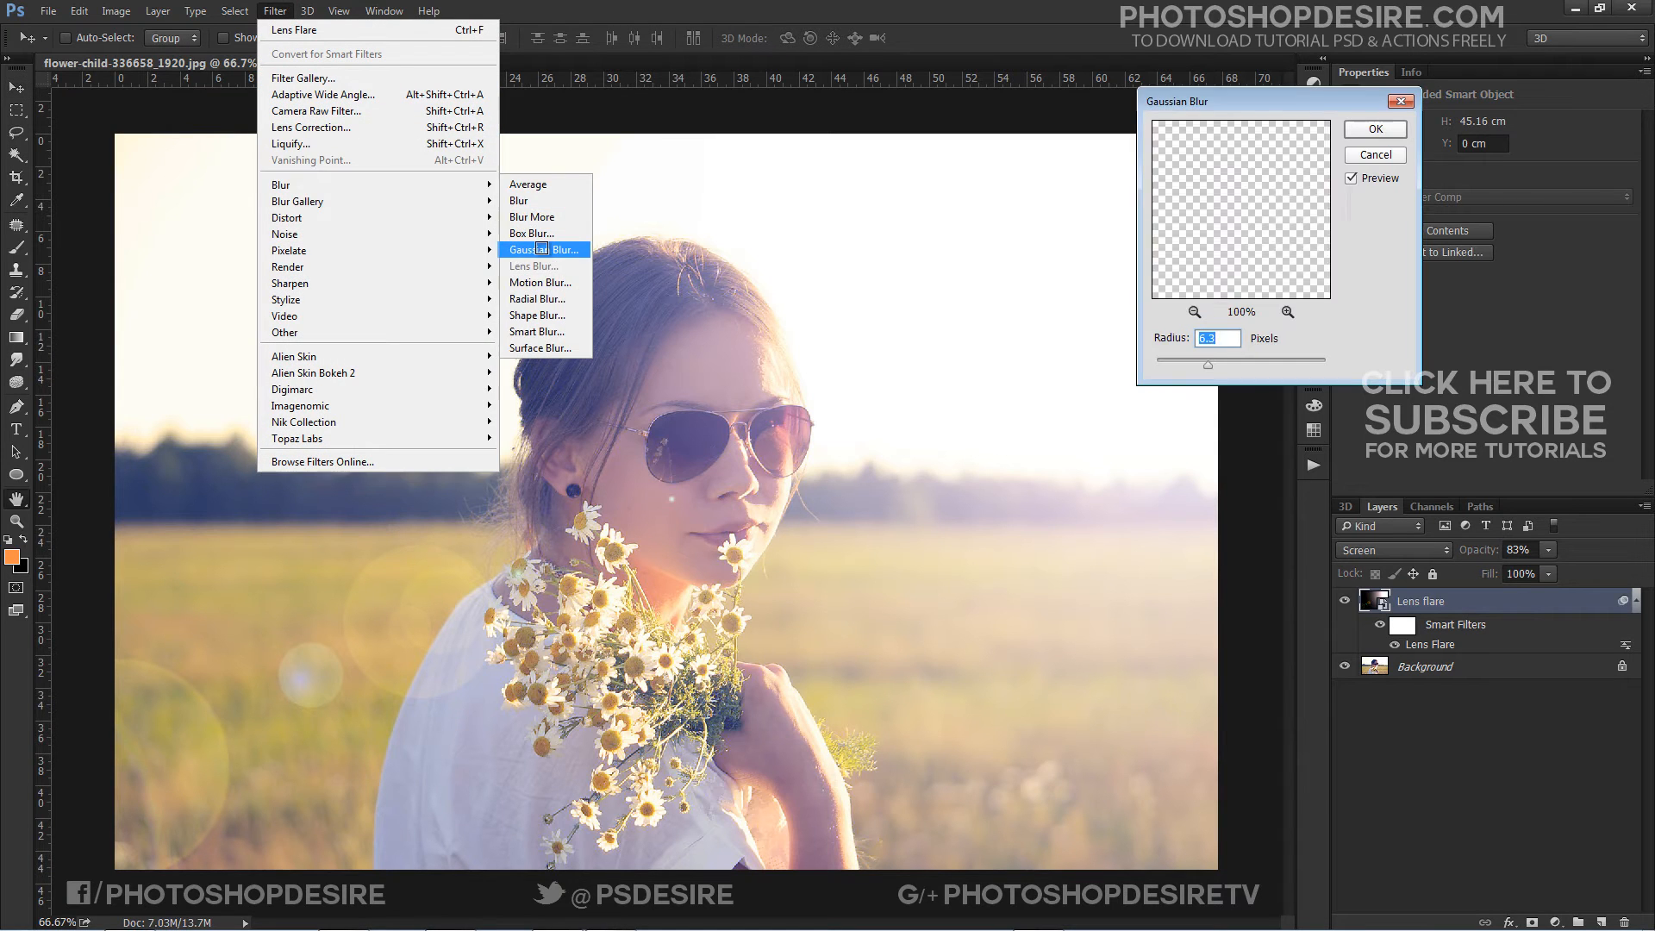
{"action": "left_click_drag", "start_coordinate": [1179, 369], "coordinate": [1176, 364]}
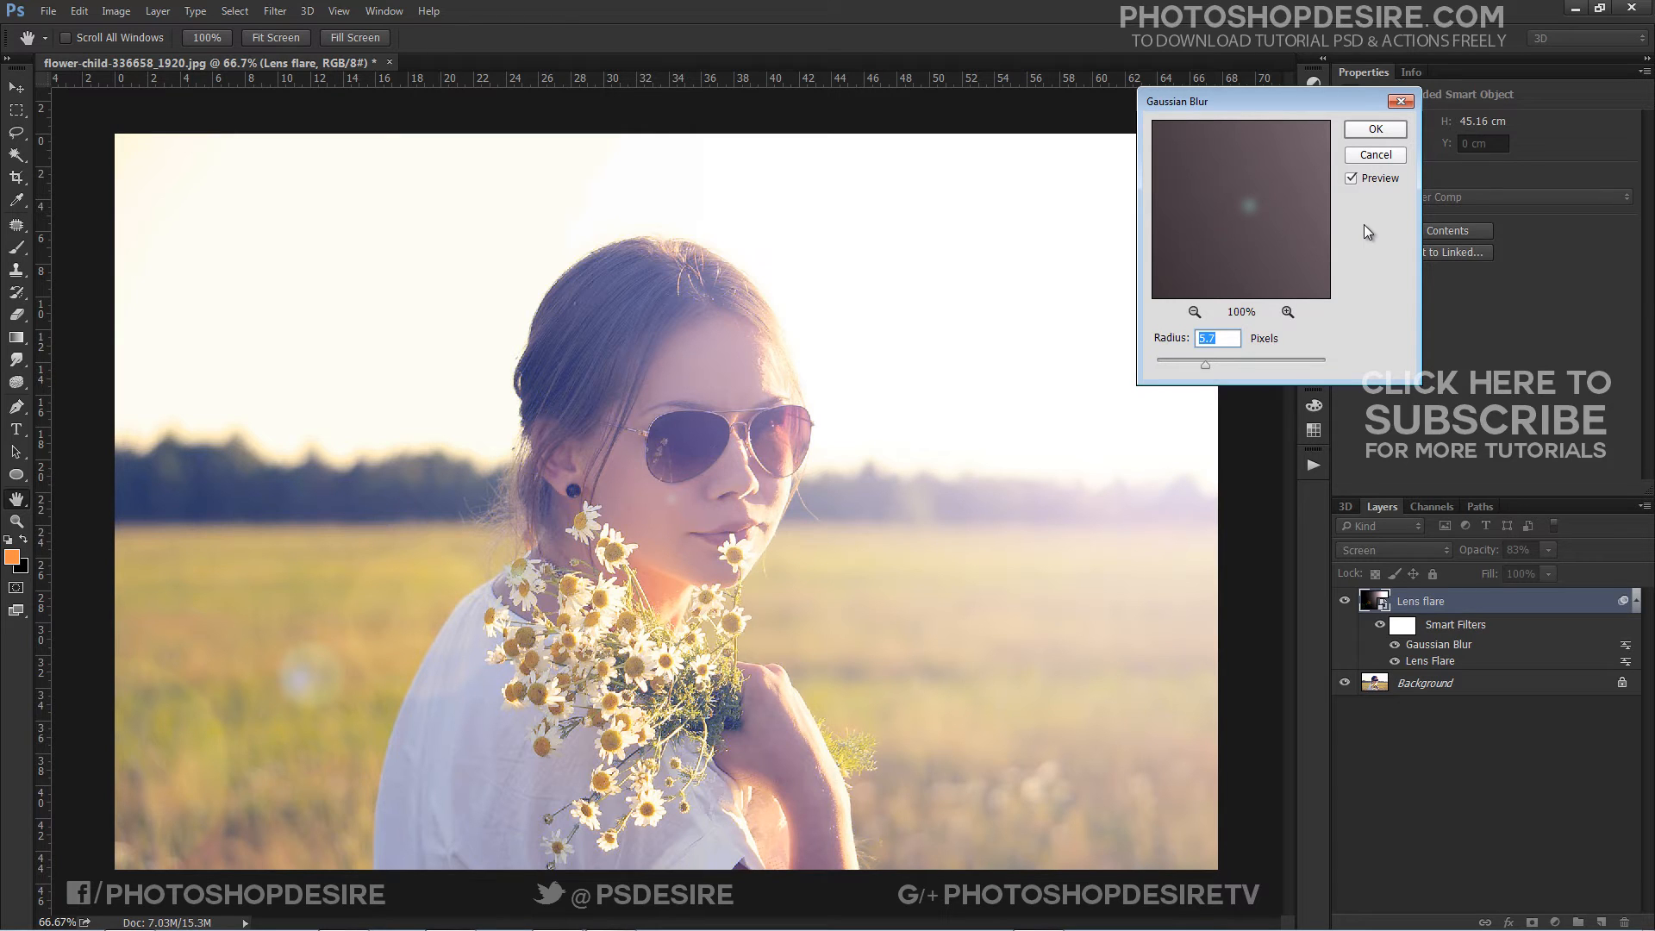
{"action": "left_click", "coordinate": [1376, 130]}
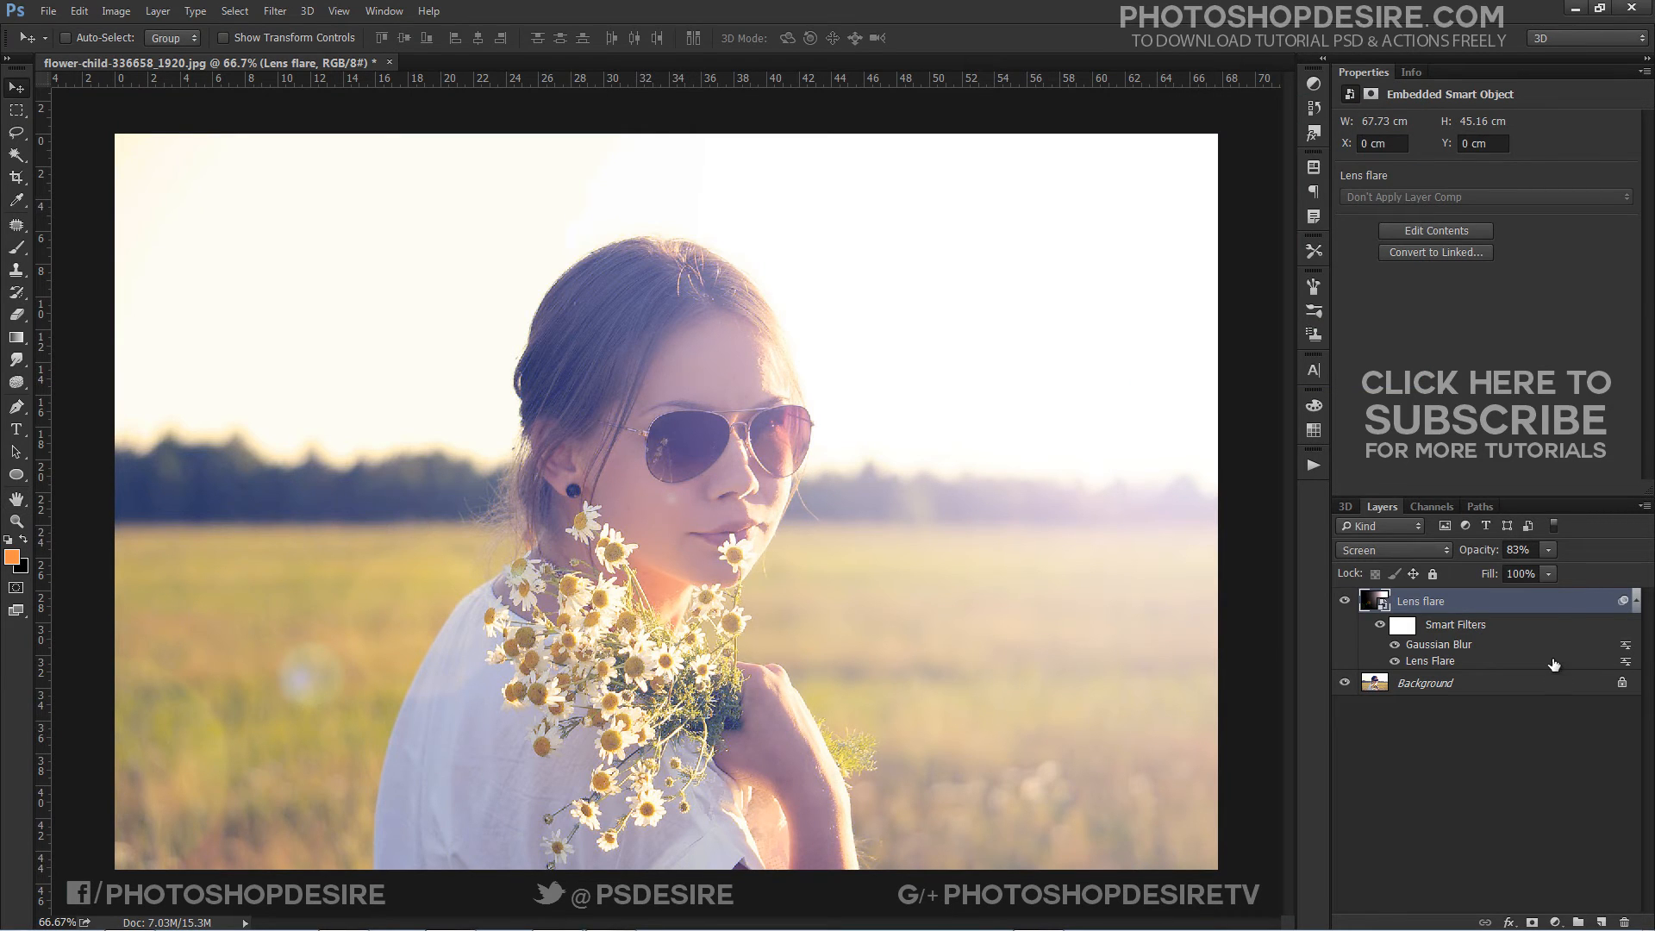
{"action": "left_click", "coordinate": [1345, 601]}
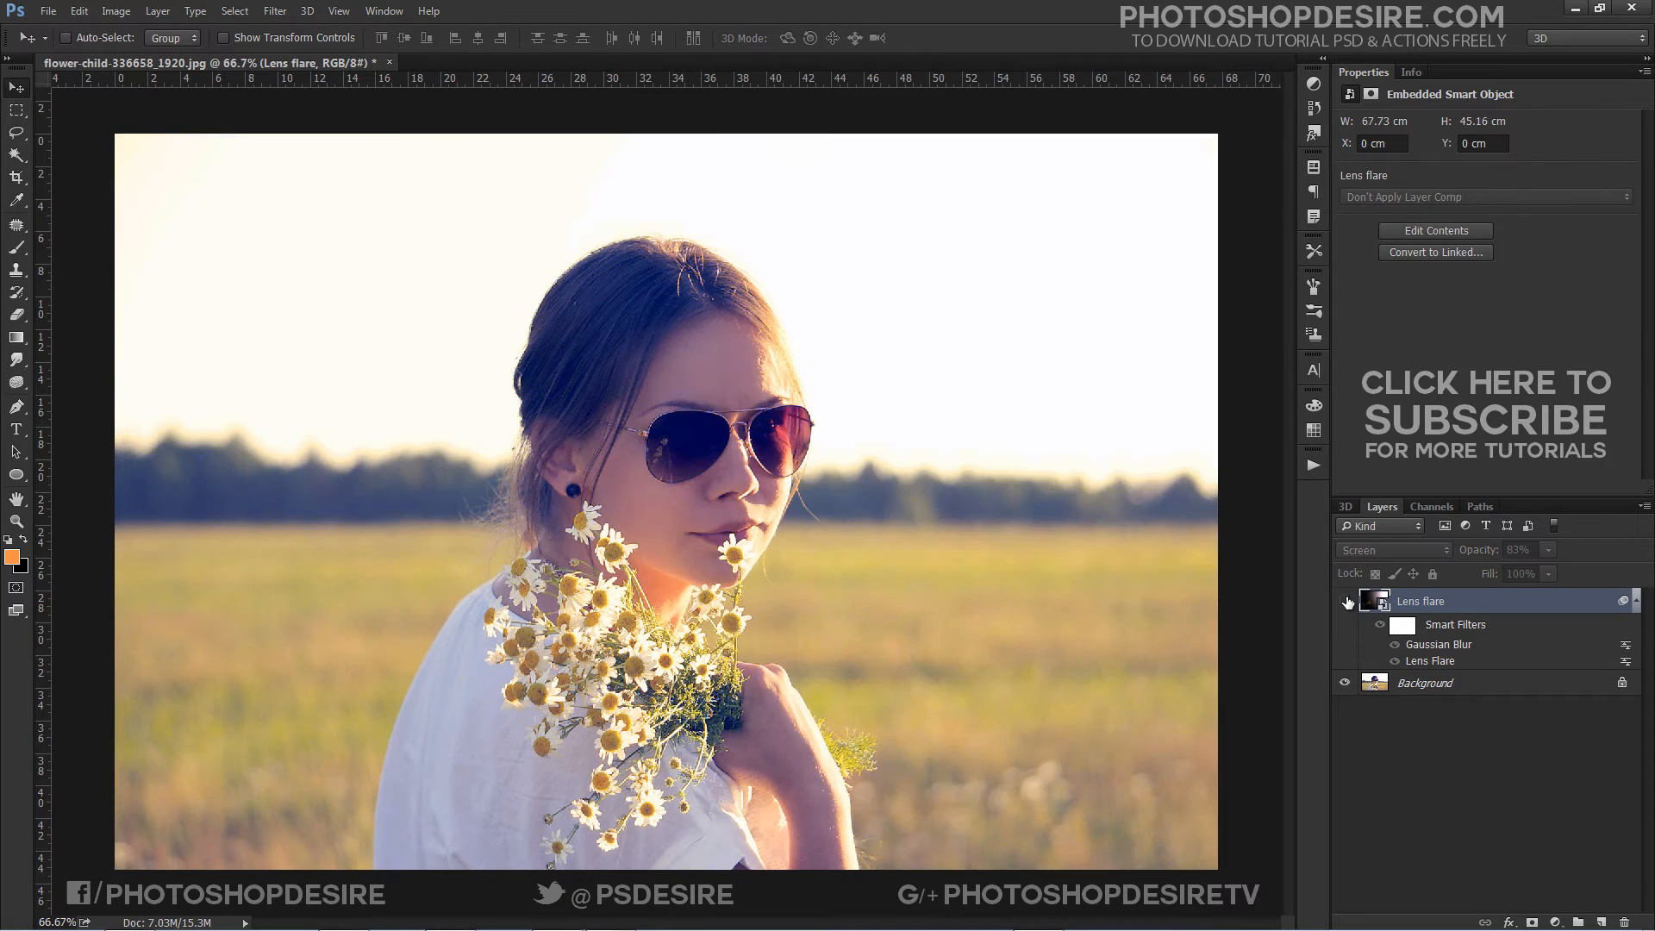
{"action": "left_click", "coordinate": [1345, 601]}
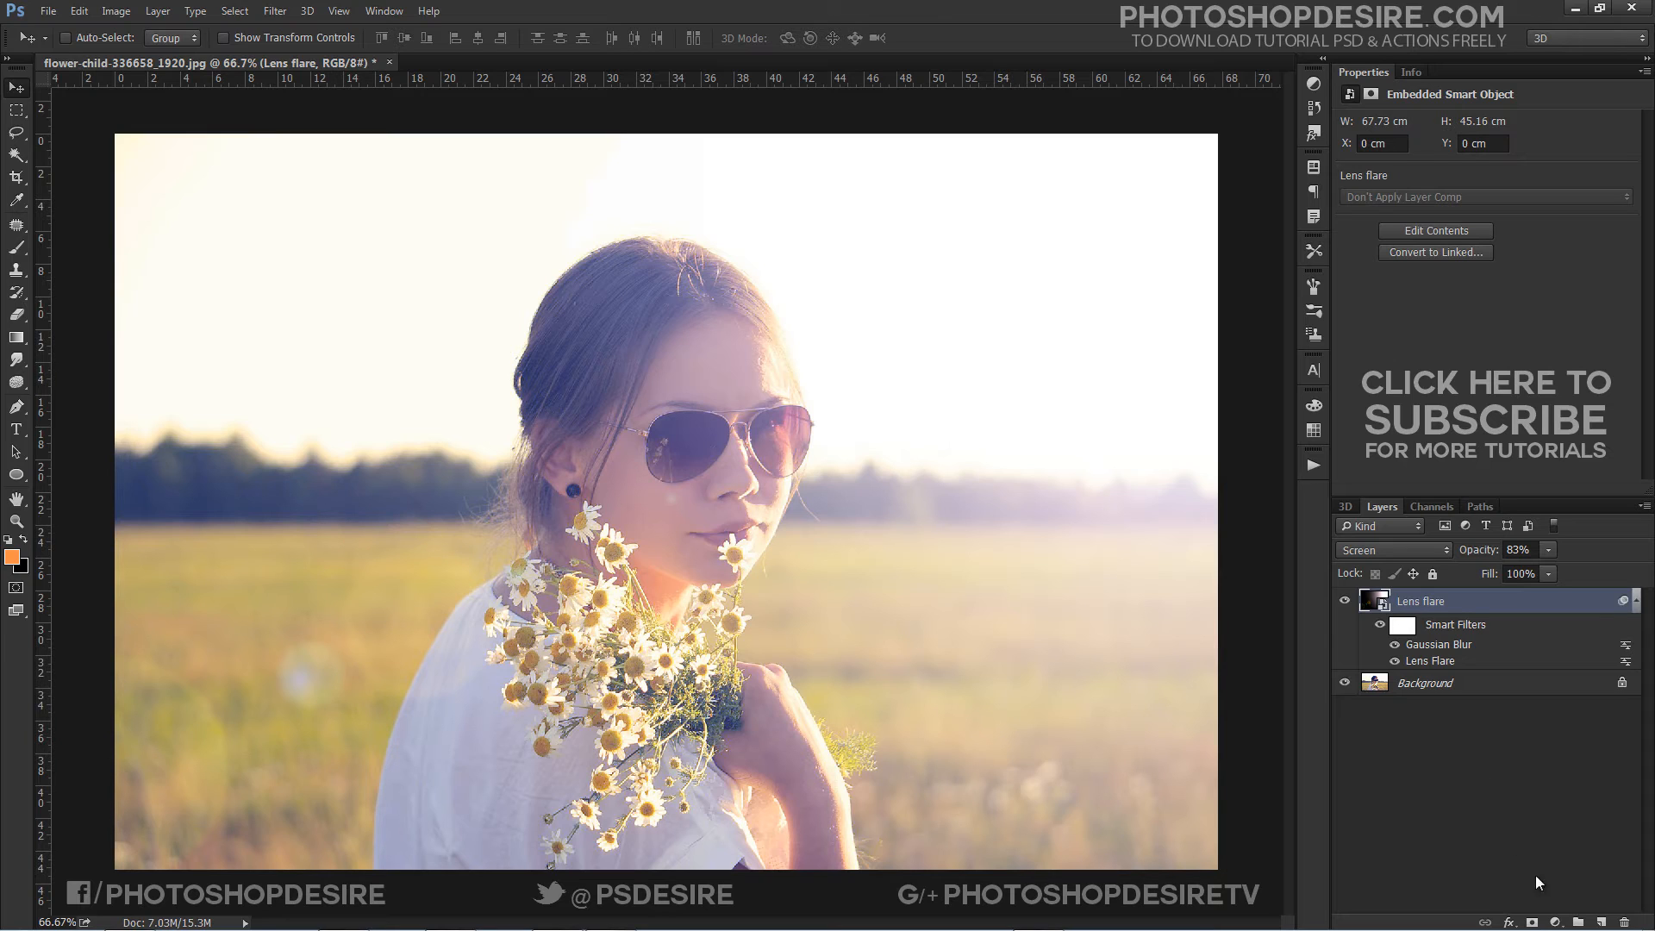
Add a Hue/Saturation adjustment layer with hue -18 and clip it to the Lens flare layer
{"action": "left_click", "coordinate": [1555, 922]}
{"action": "left_click", "coordinate": [1577, 745]}
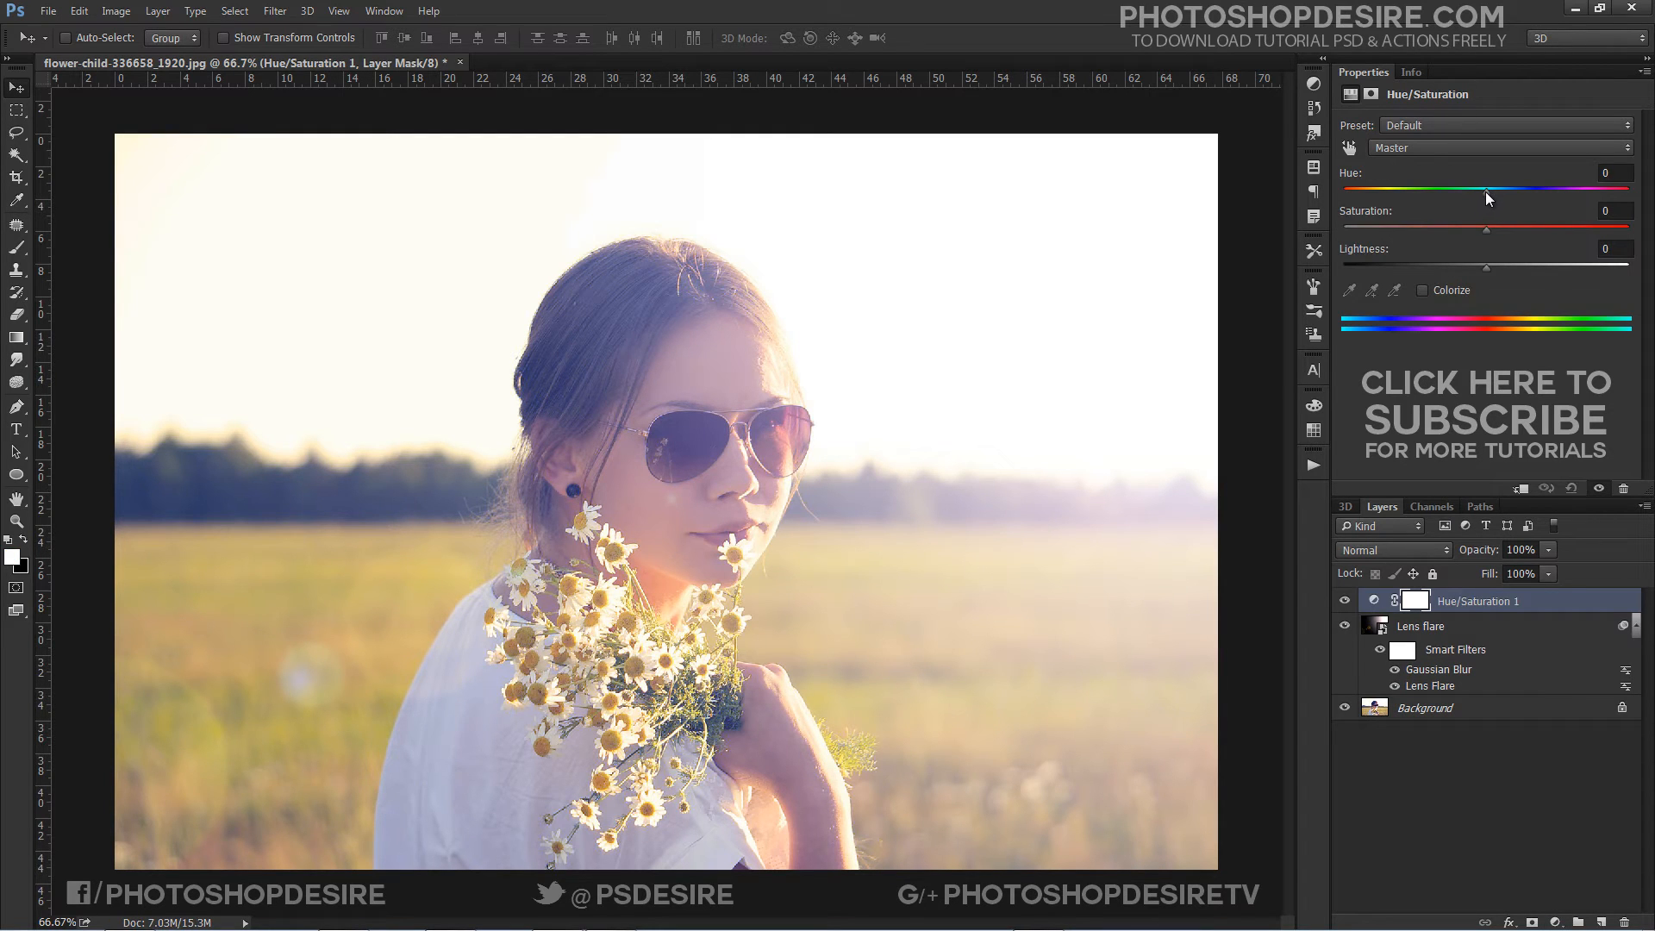
{"action": "mouse_move", "coordinate": [1486, 192]}
{"action": "left_mouse_down"}
{"action": "mouse_move", "coordinate": [1424, 199]}
{"action": "mouse_move", "coordinate": [1460, 209]}
{"action": "left_mouse_up"}
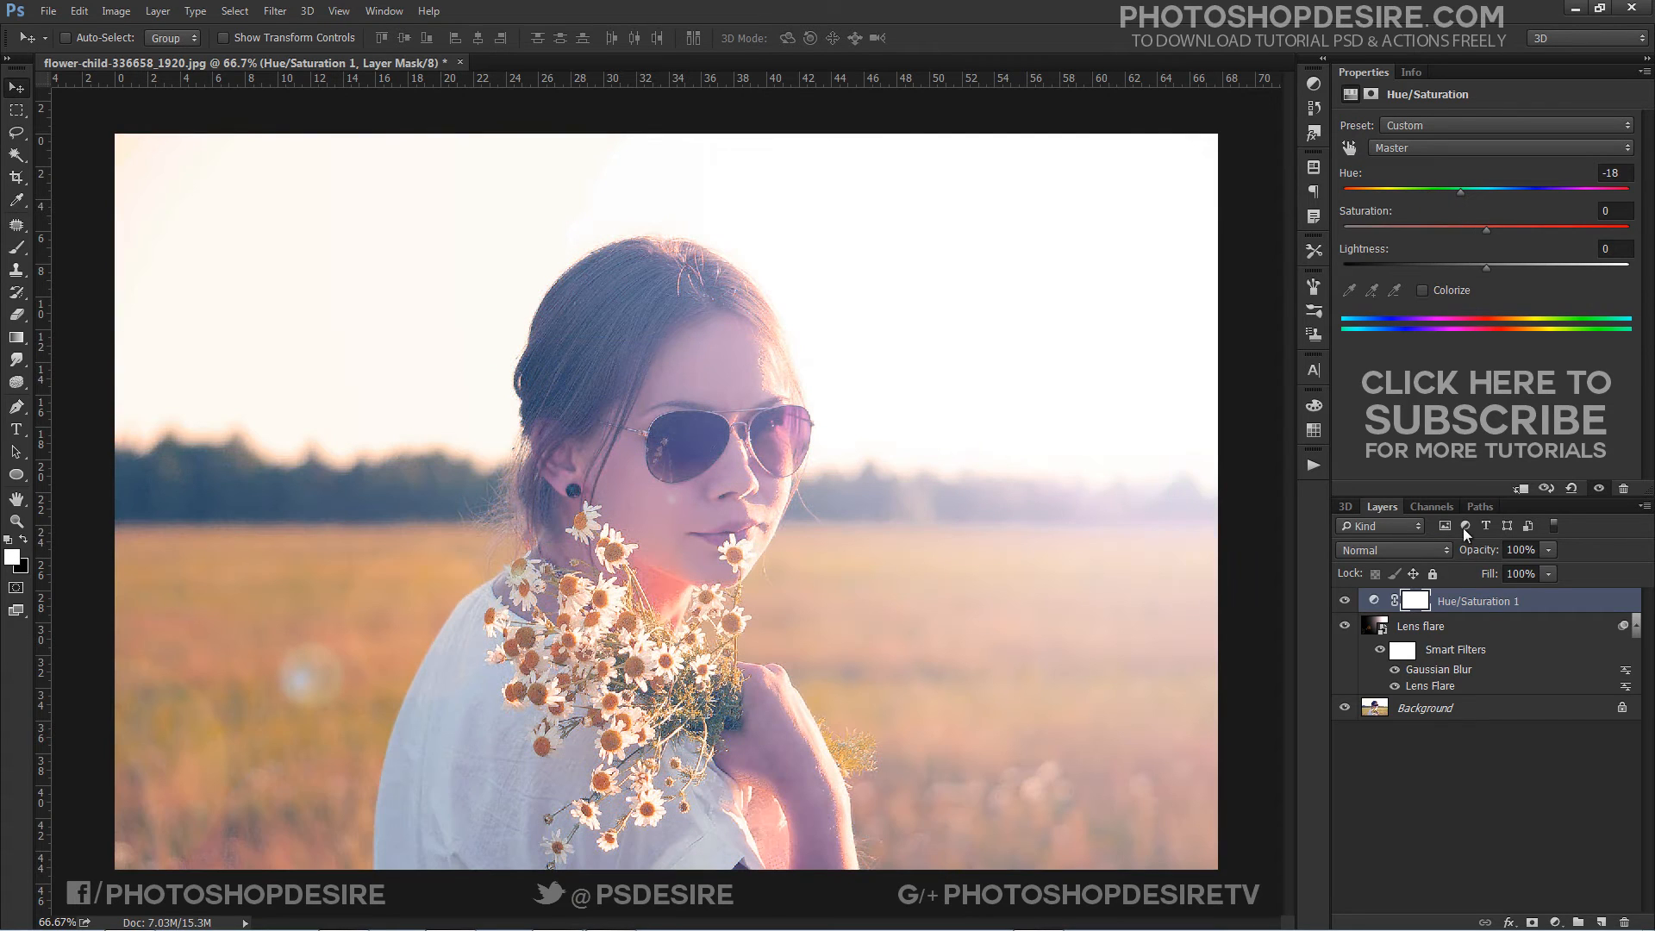
{"action": "right_click", "coordinate": [1475, 608]}
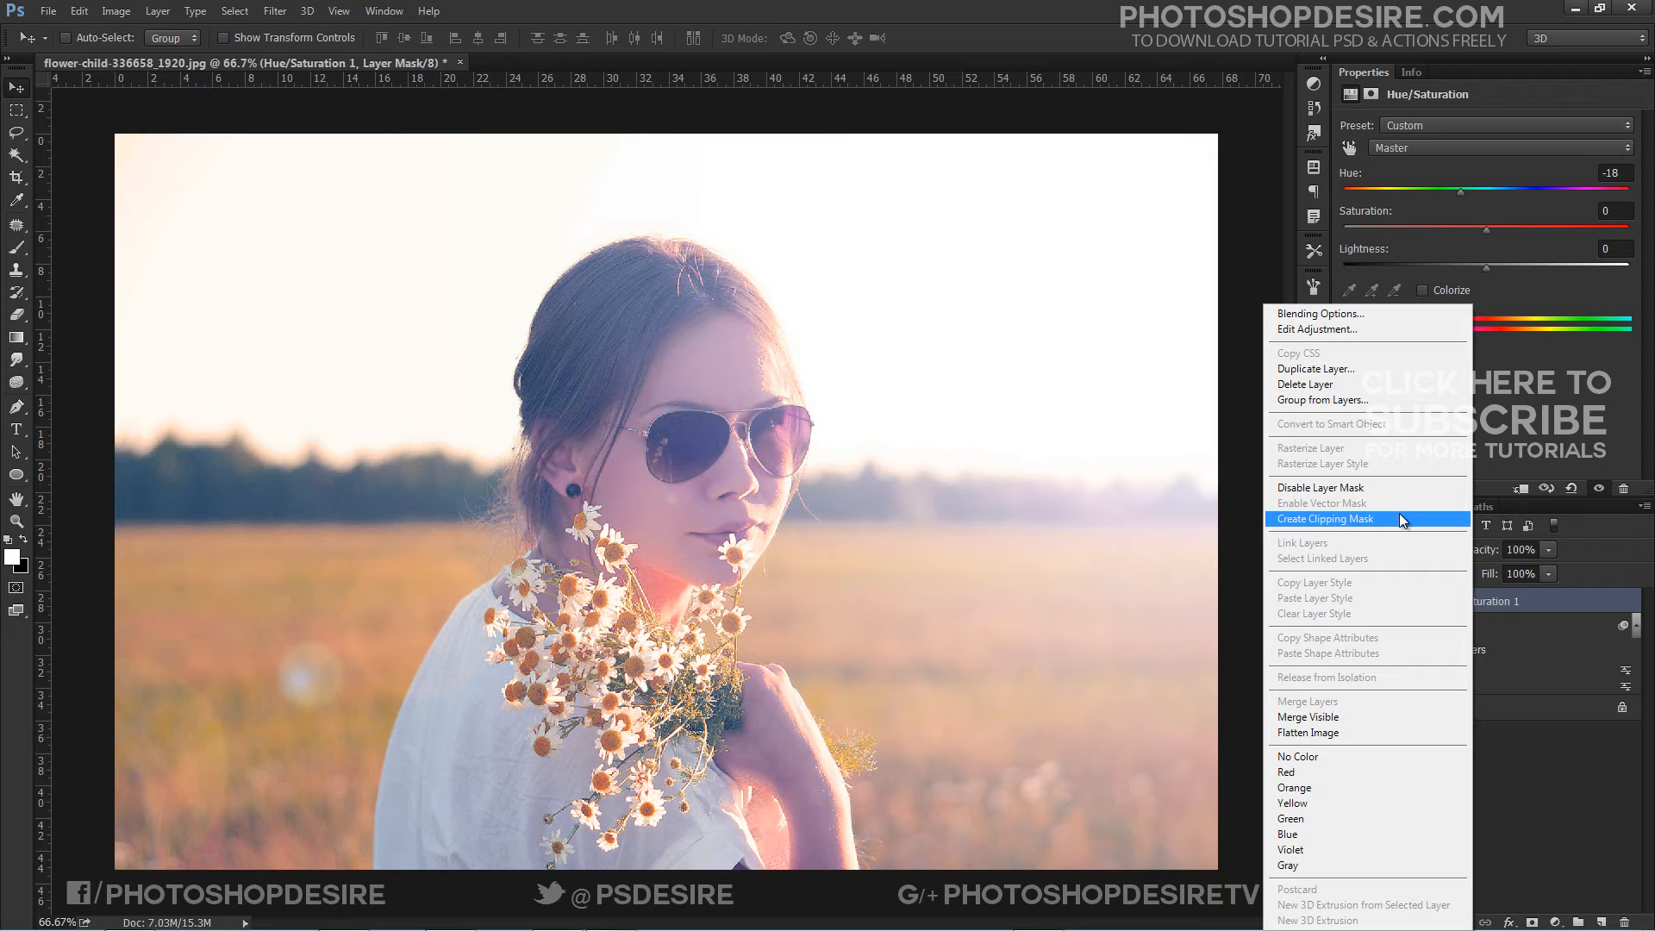
{"action": "left_click", "coordinate": [1398, 515]}
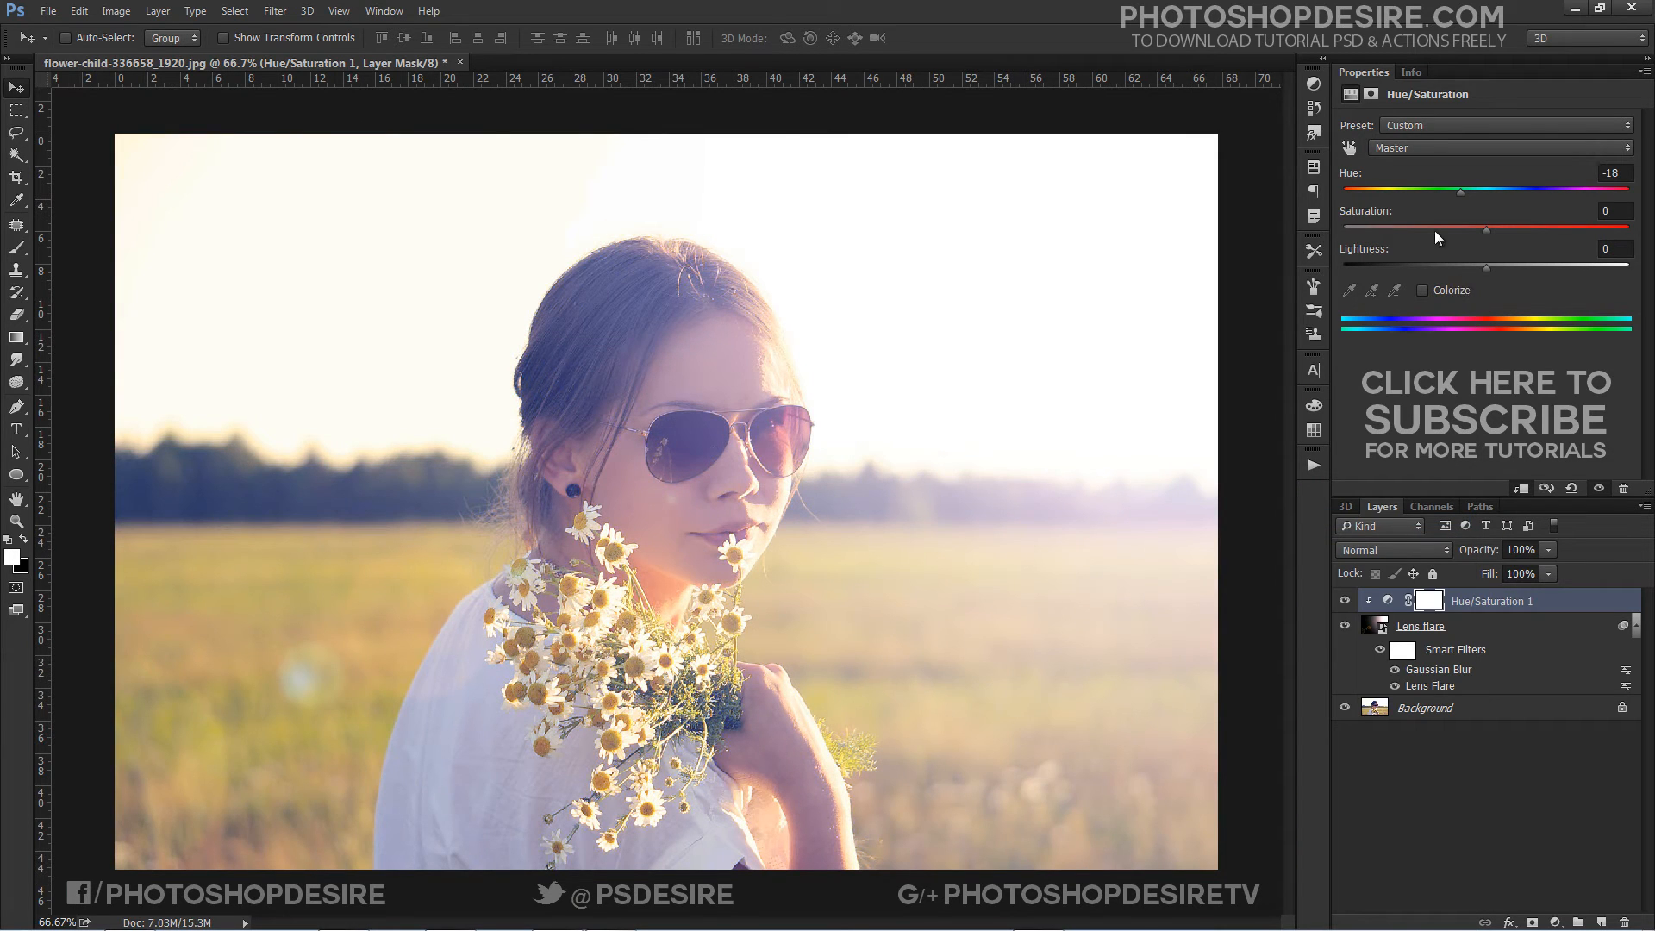
Colorize the flare in the Hue/Saturation adjustment, with hue 28 and saturation 50
{"action": "left_click_drag", "start_coordinate": [1461, 192], "coordinate": [1539, 209]}
{"action": "left_click", "coordinate": [1424, 292]}
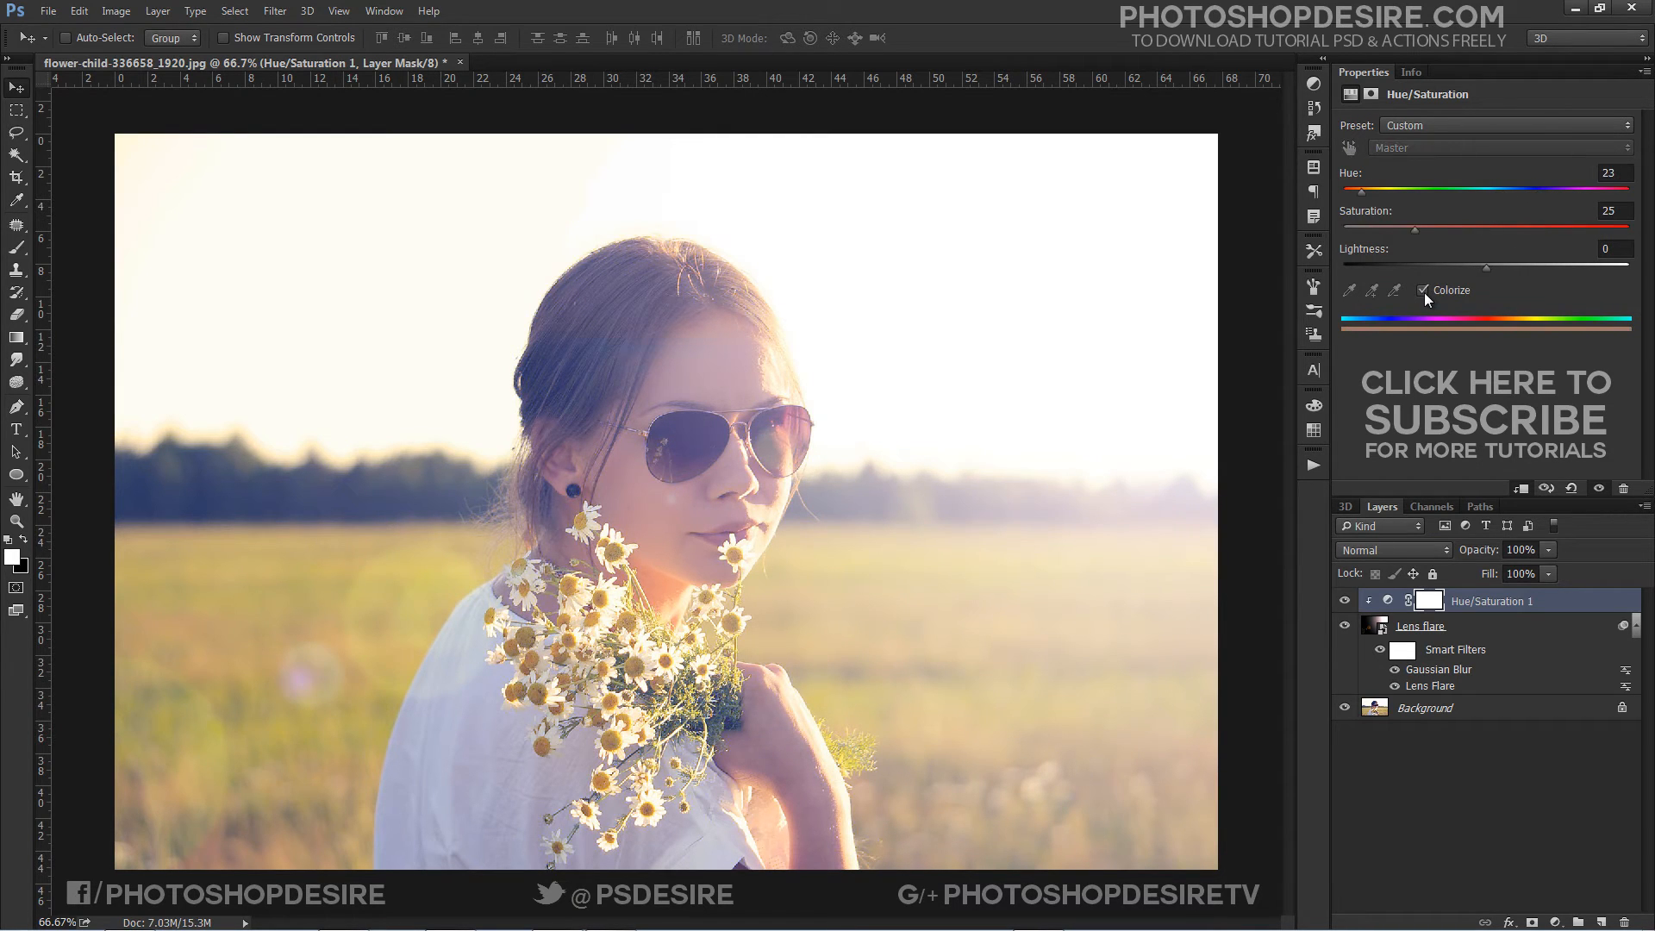
{"action": "left_click_drag", "start_coordinate": [1369, 194], "coordinate": [1597, 197]}
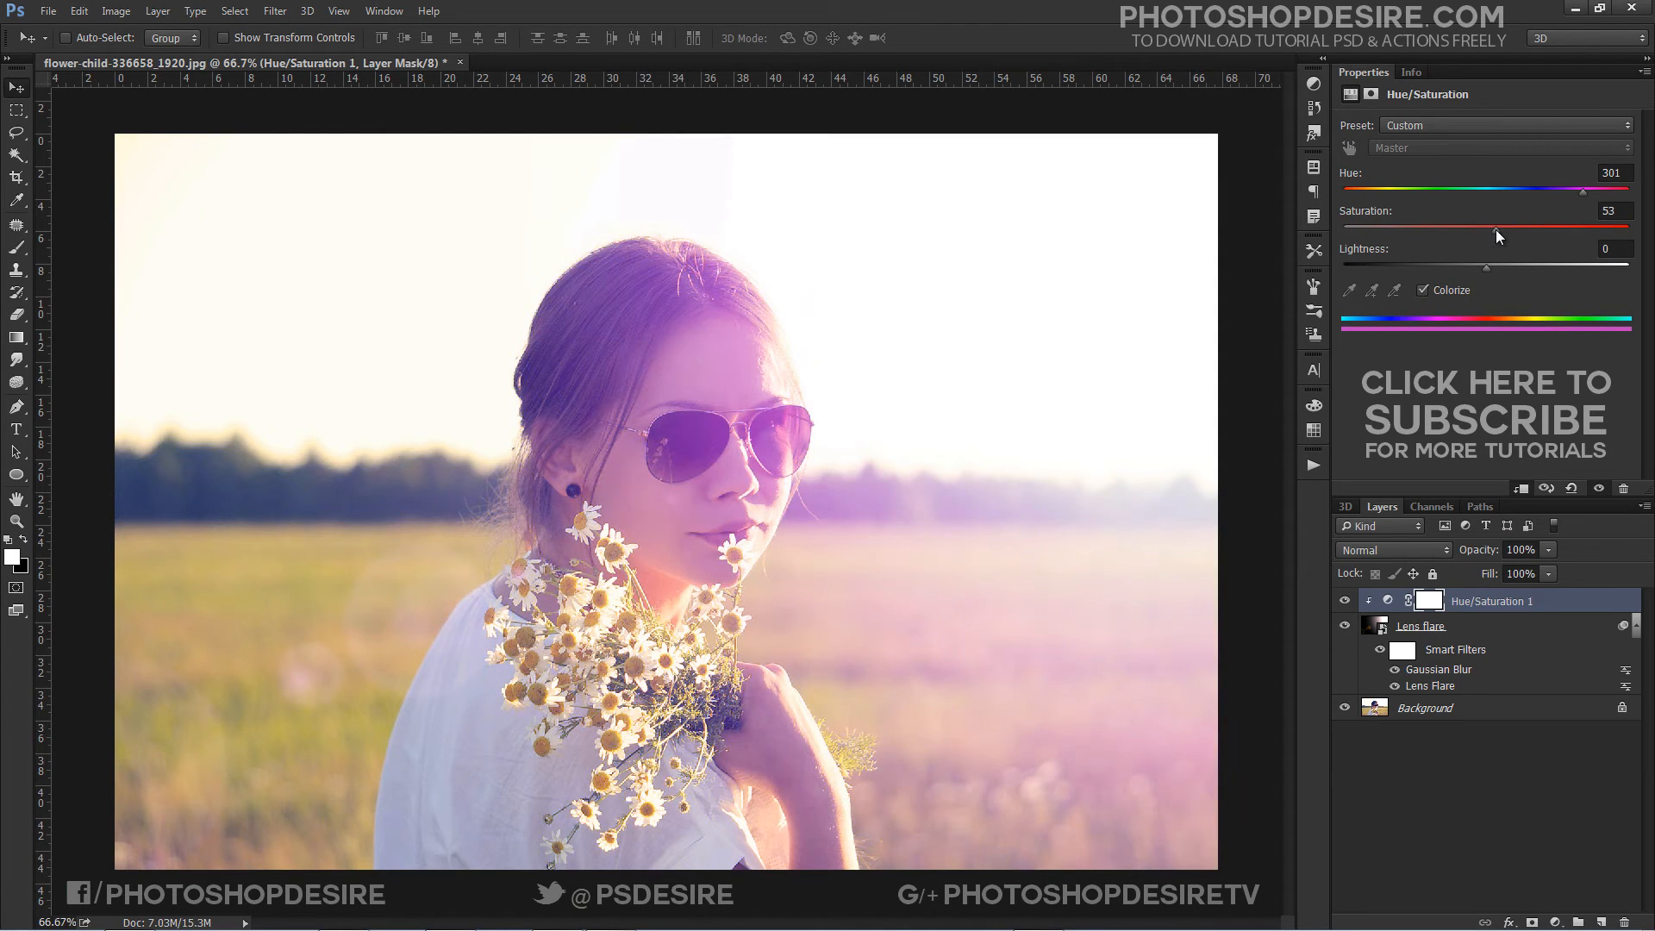
{"action": "left_click_drag", "start_coordinate": [1496, 229], "coordinate": [1505, 218]}
{"action": "left_click_drag", "start_coordinate": [1393, 188], "coordinate": [1358, 189]}
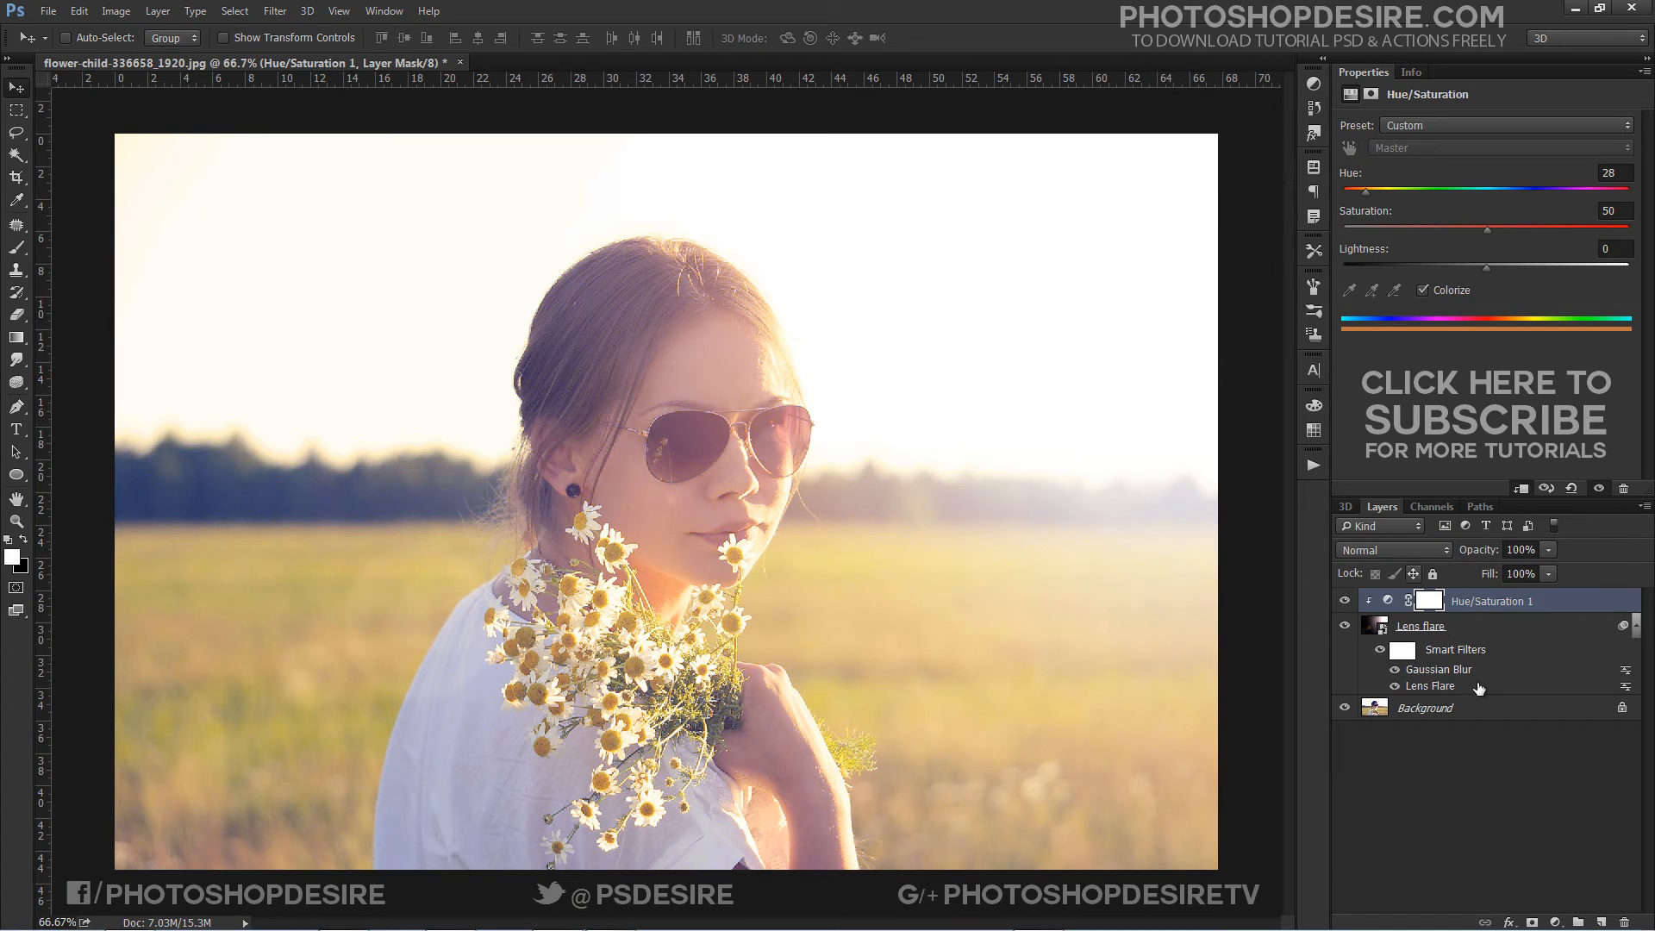
Set the Lens flare layer's opacity to 100%
{"action": "double_click", "coordinate": [1427, 685]}
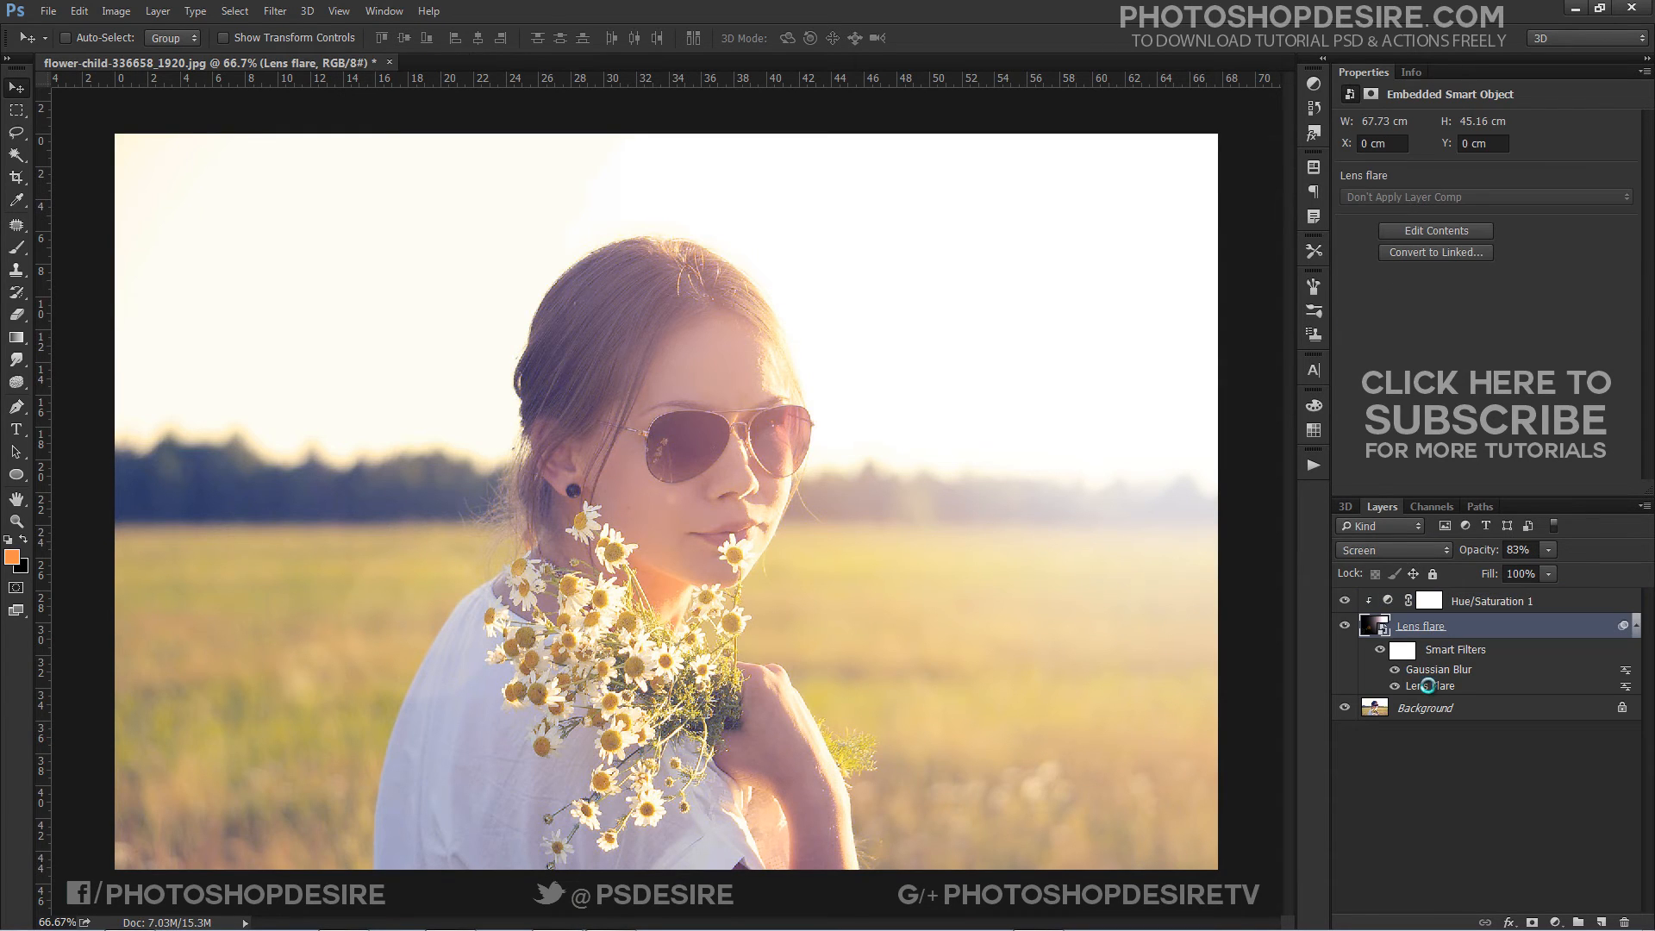
{"action": "left_click", "coordinate": [875, 357]}
{"action": "left_click", "coordinate": [1545, 549]}
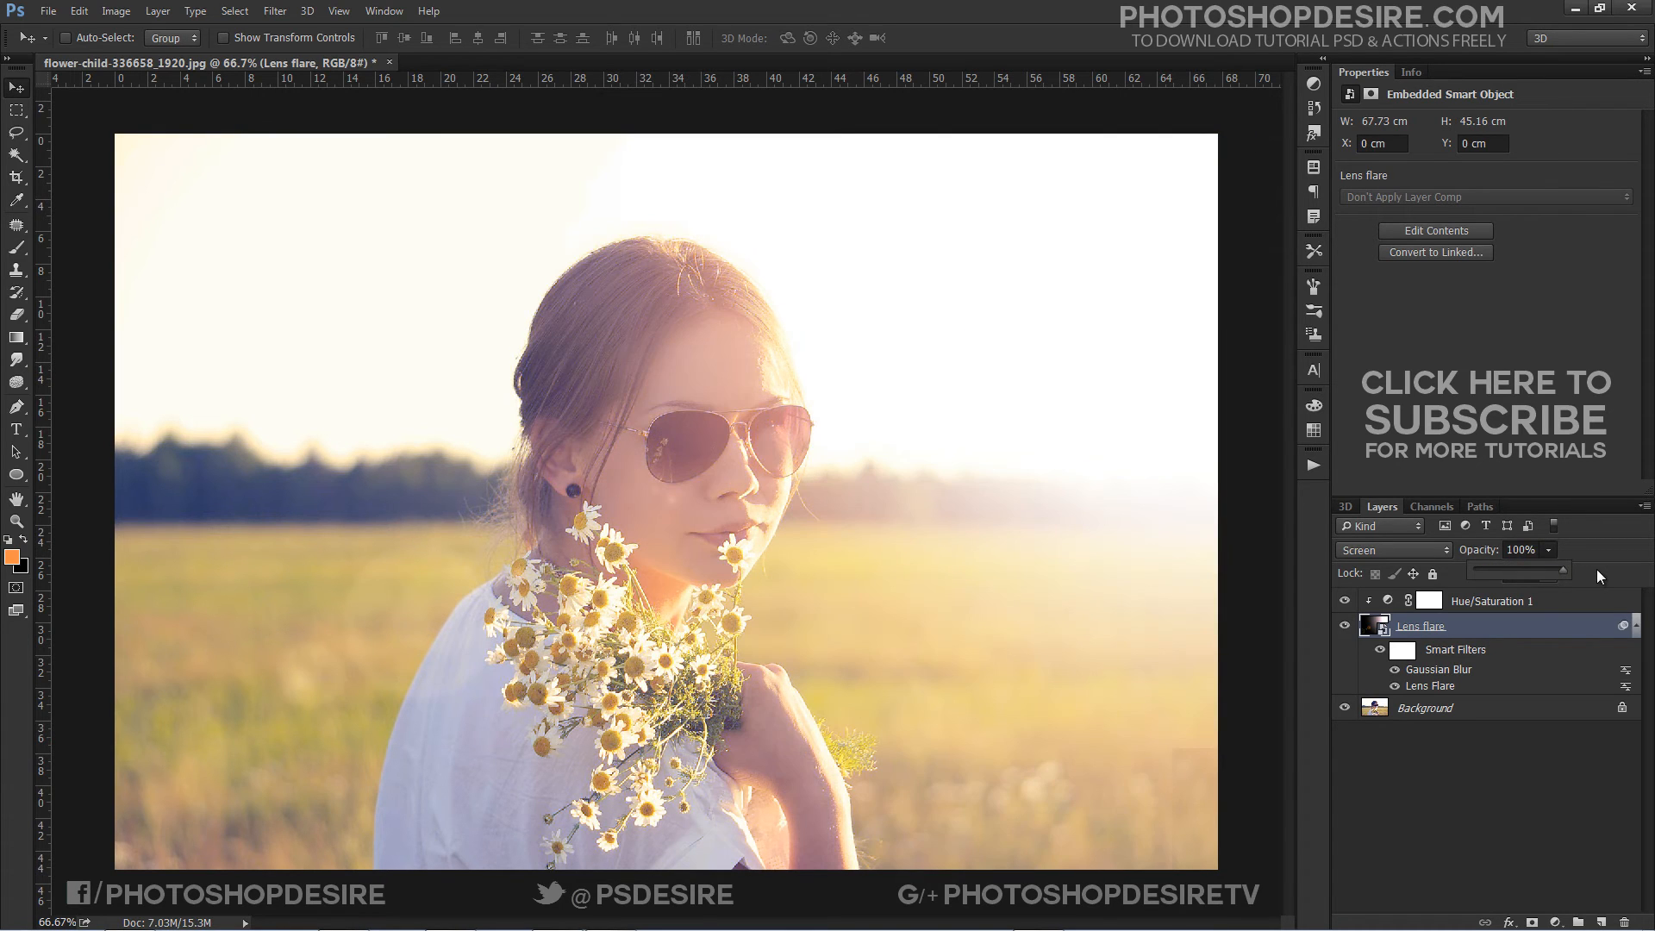
Set the Lens flare layer's Gaussian Blur radius to 3.2 pixels
{"action": "double_click", "coordinate": [1466, 671]}
{"action": "left_click", "coordinate": [1177, 364]}
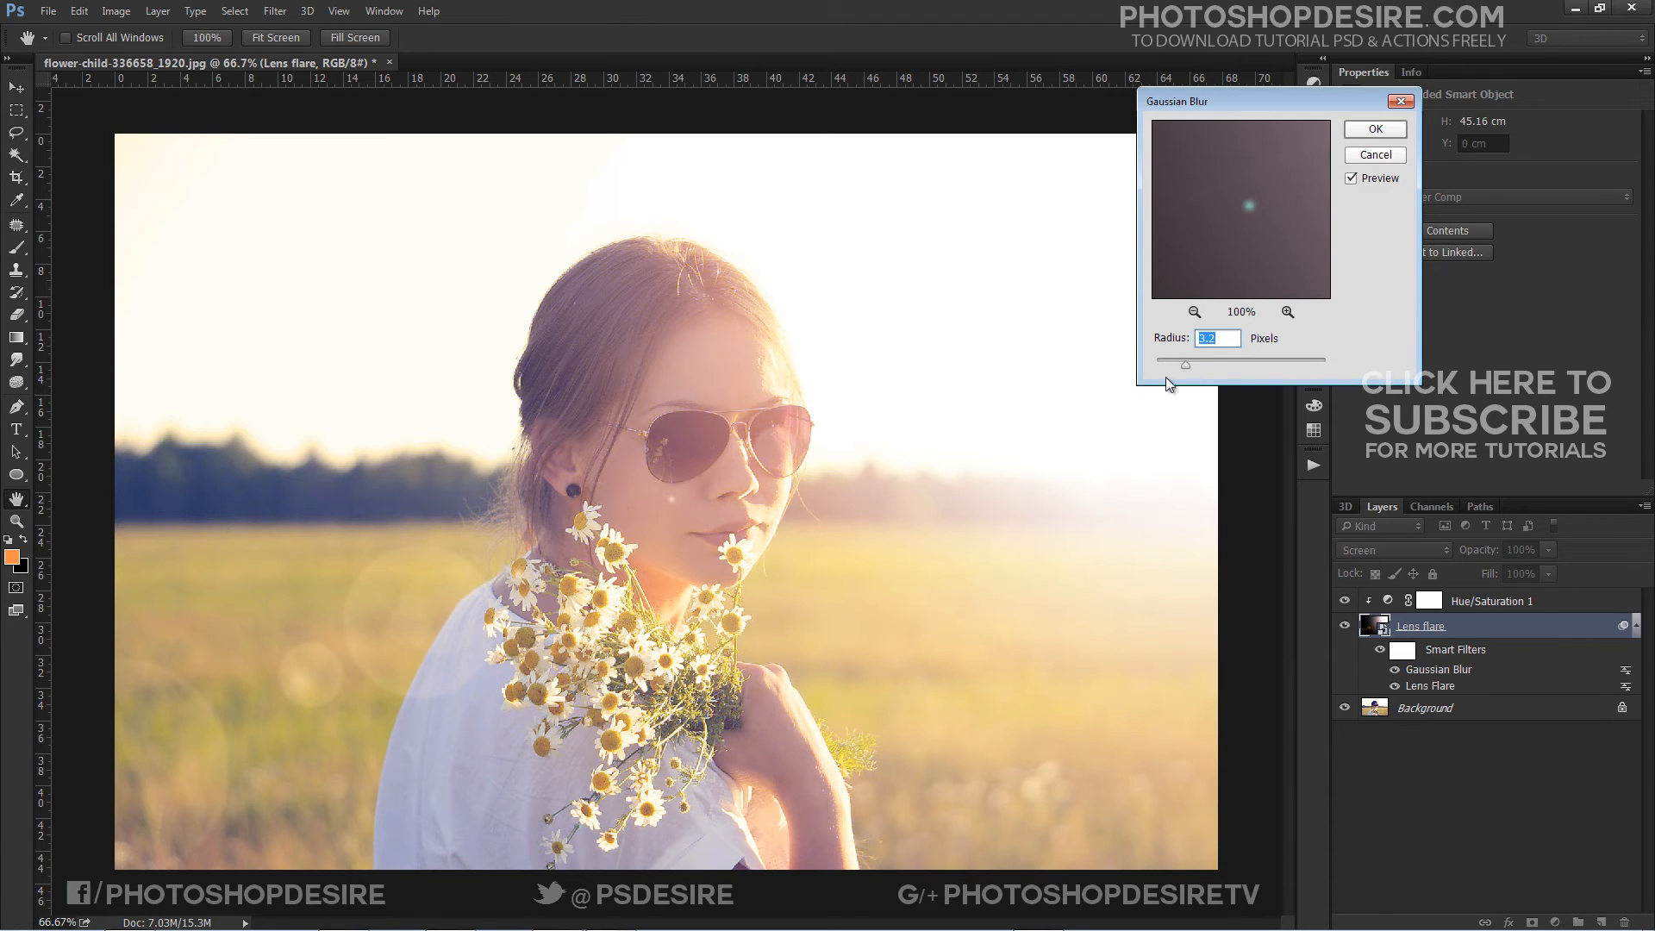
{"action": "left_click", "coordinate": [1354, 128]}
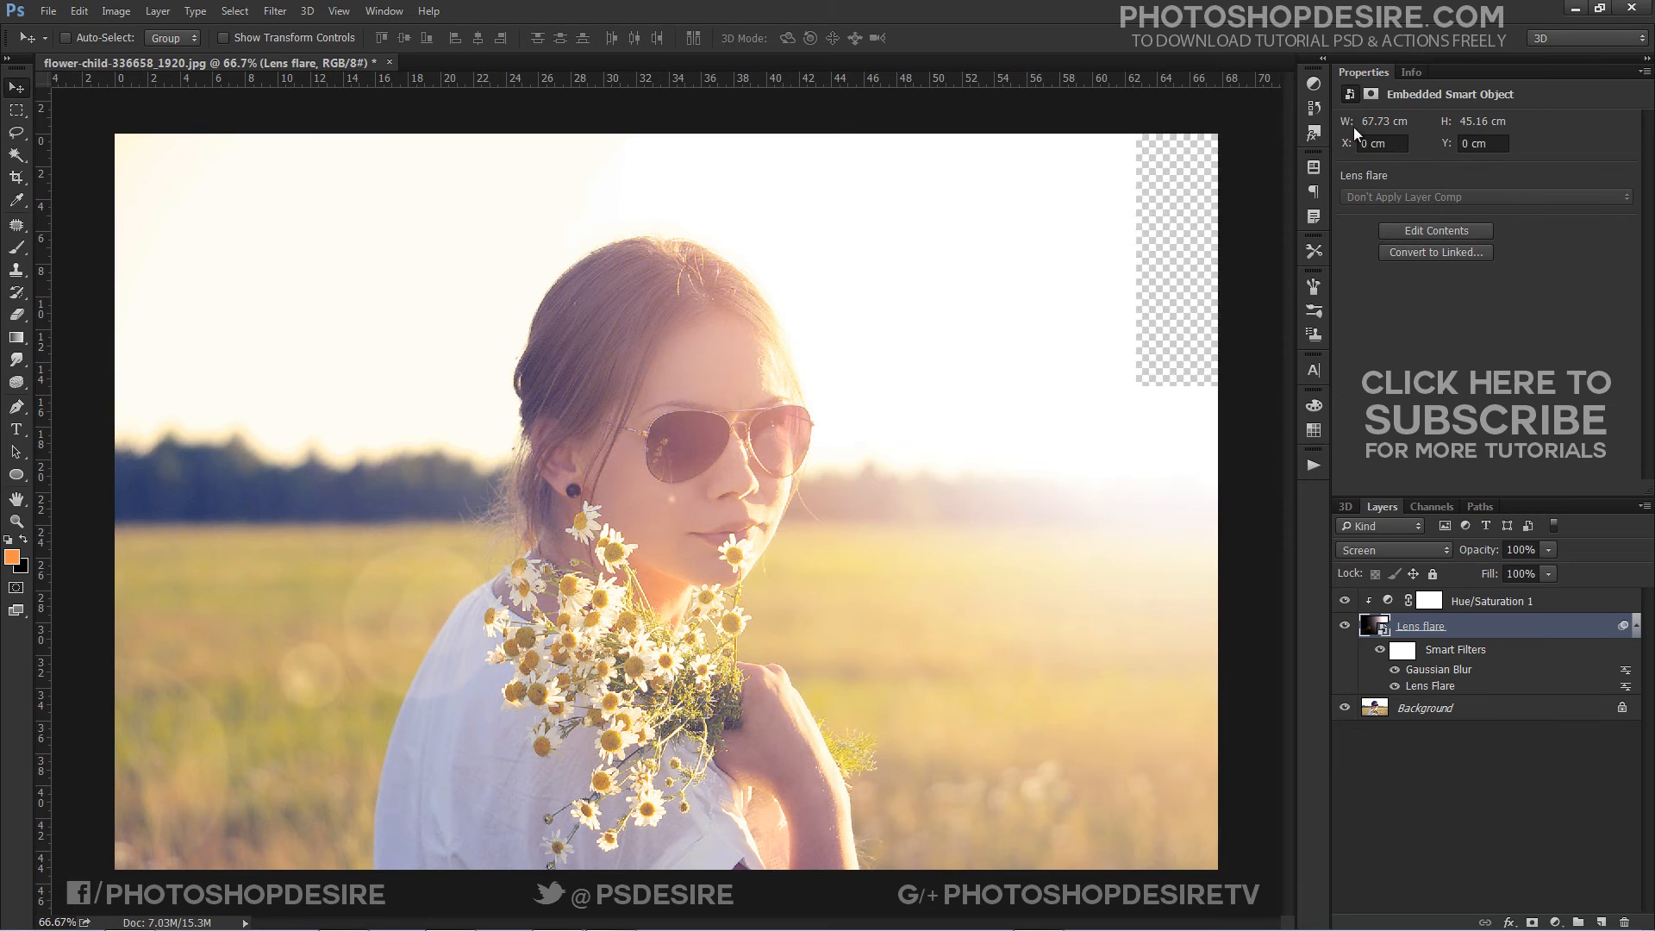
Reduce the Lens flare layer's opacity to 84% and deselect all layers
{"action": "left_click", "coordinate": [1526, 600]}
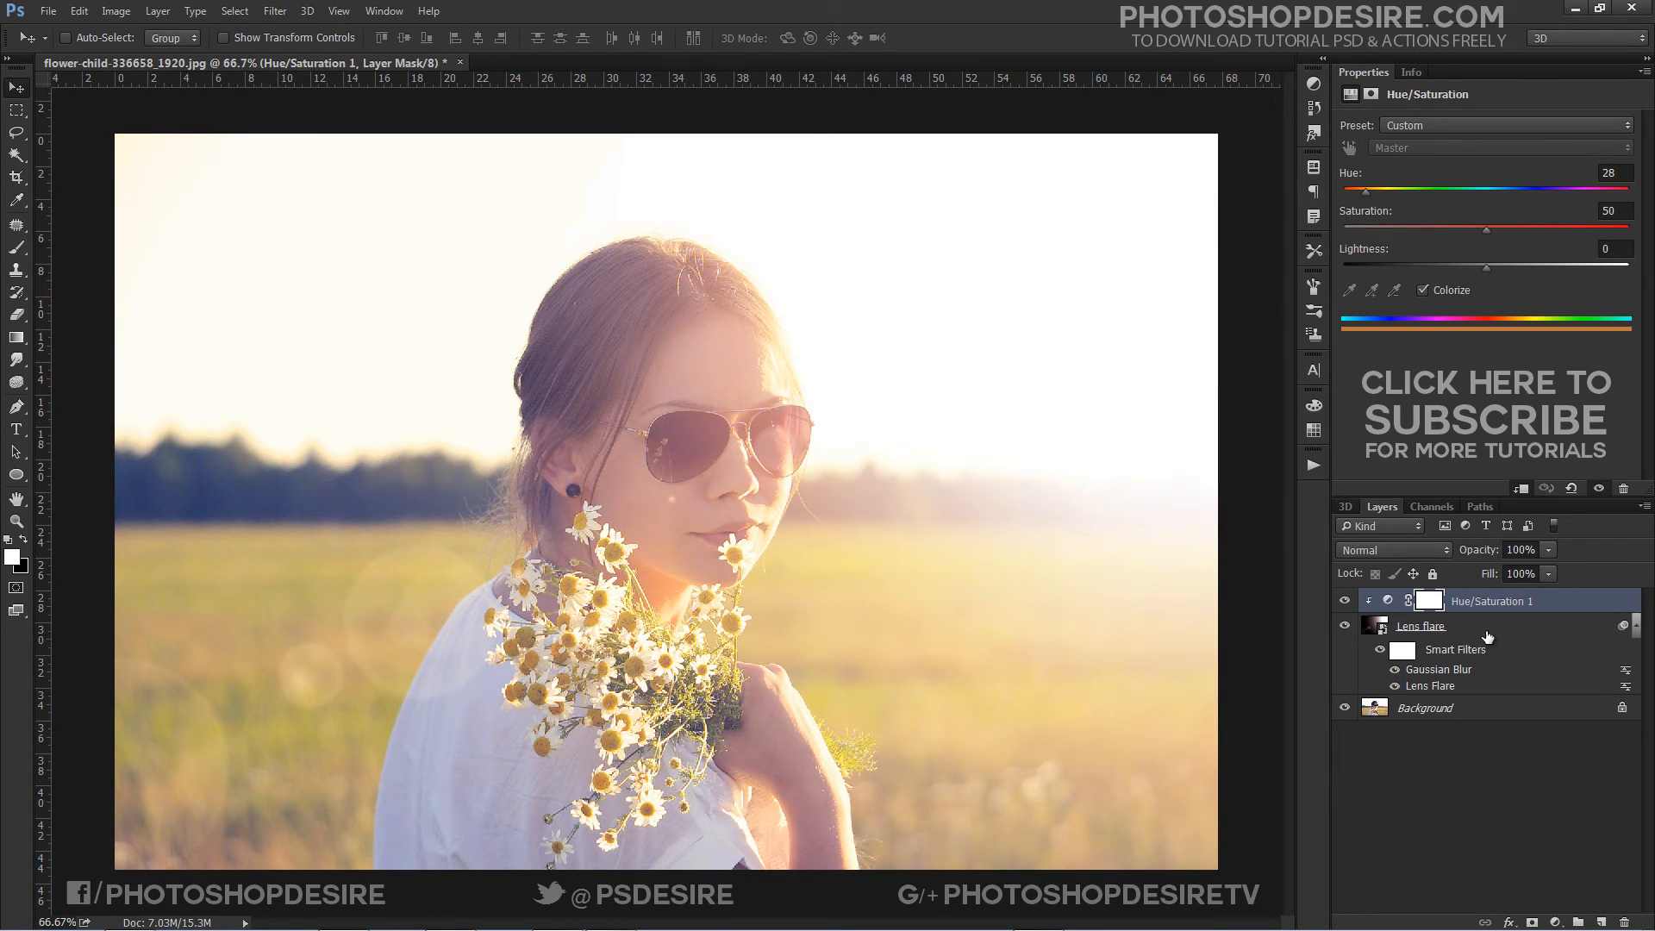
{"action": "left_click", "coordinate": [1487, 636]}
{"action": "left_click", "coordinate": [1547, 550]}
{"action": "left_click_drag", "start_coordinate": [1544, 567], "coordinate": [1529, 570]}
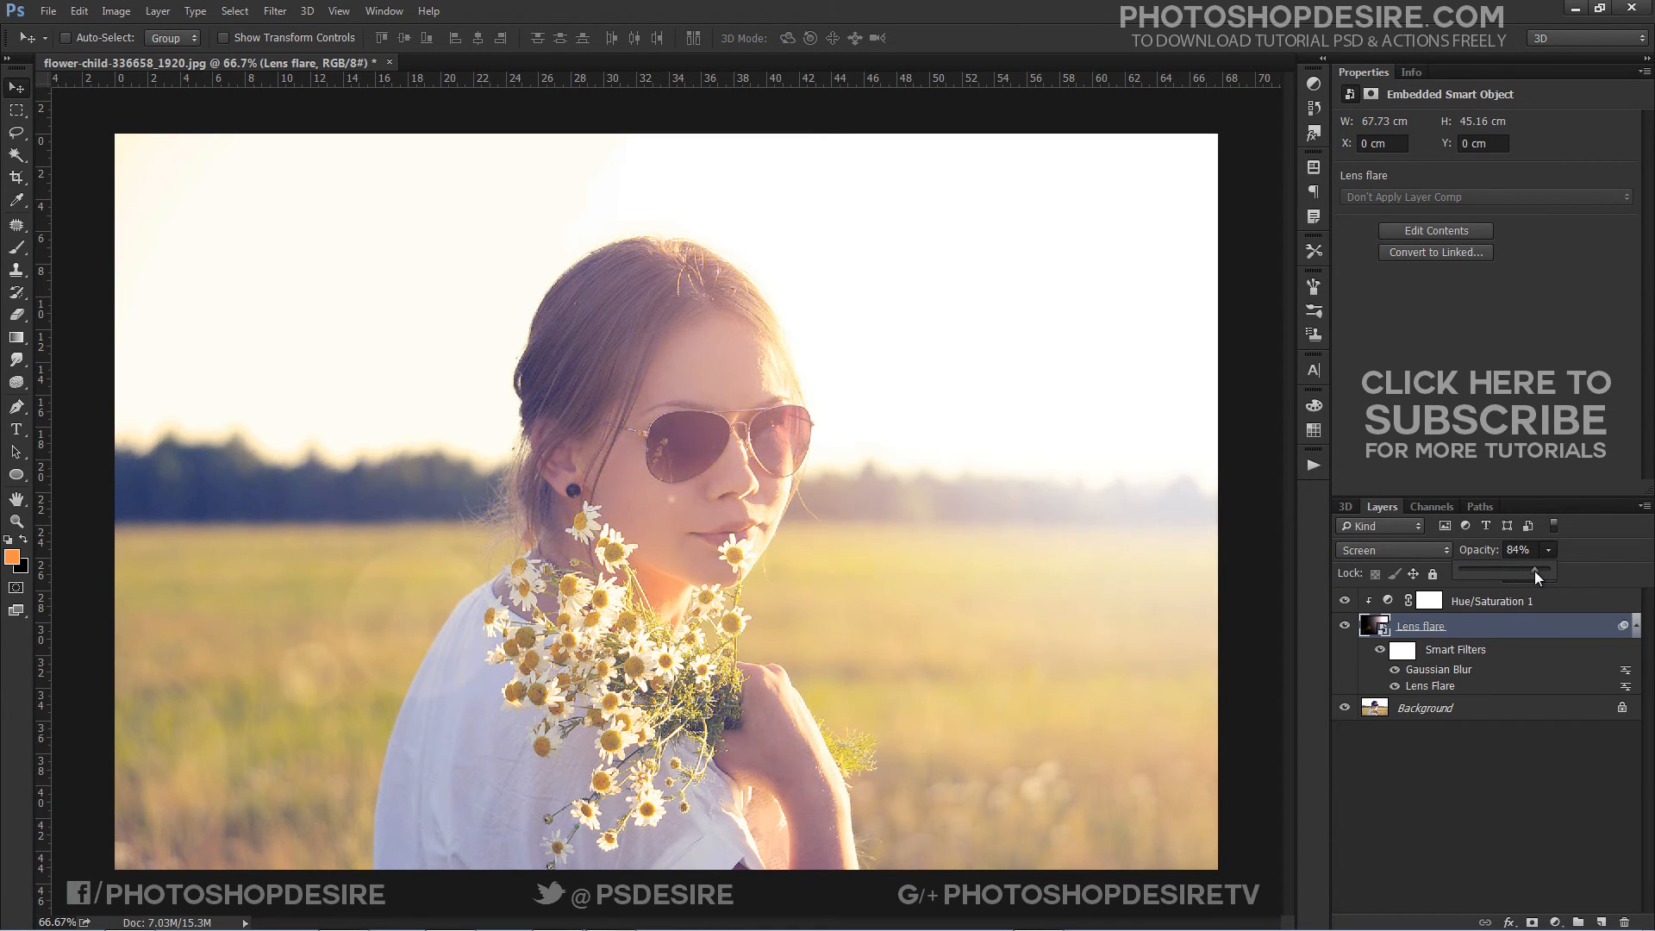
{"action": "left_click", "coordinate": [1456, 758]}
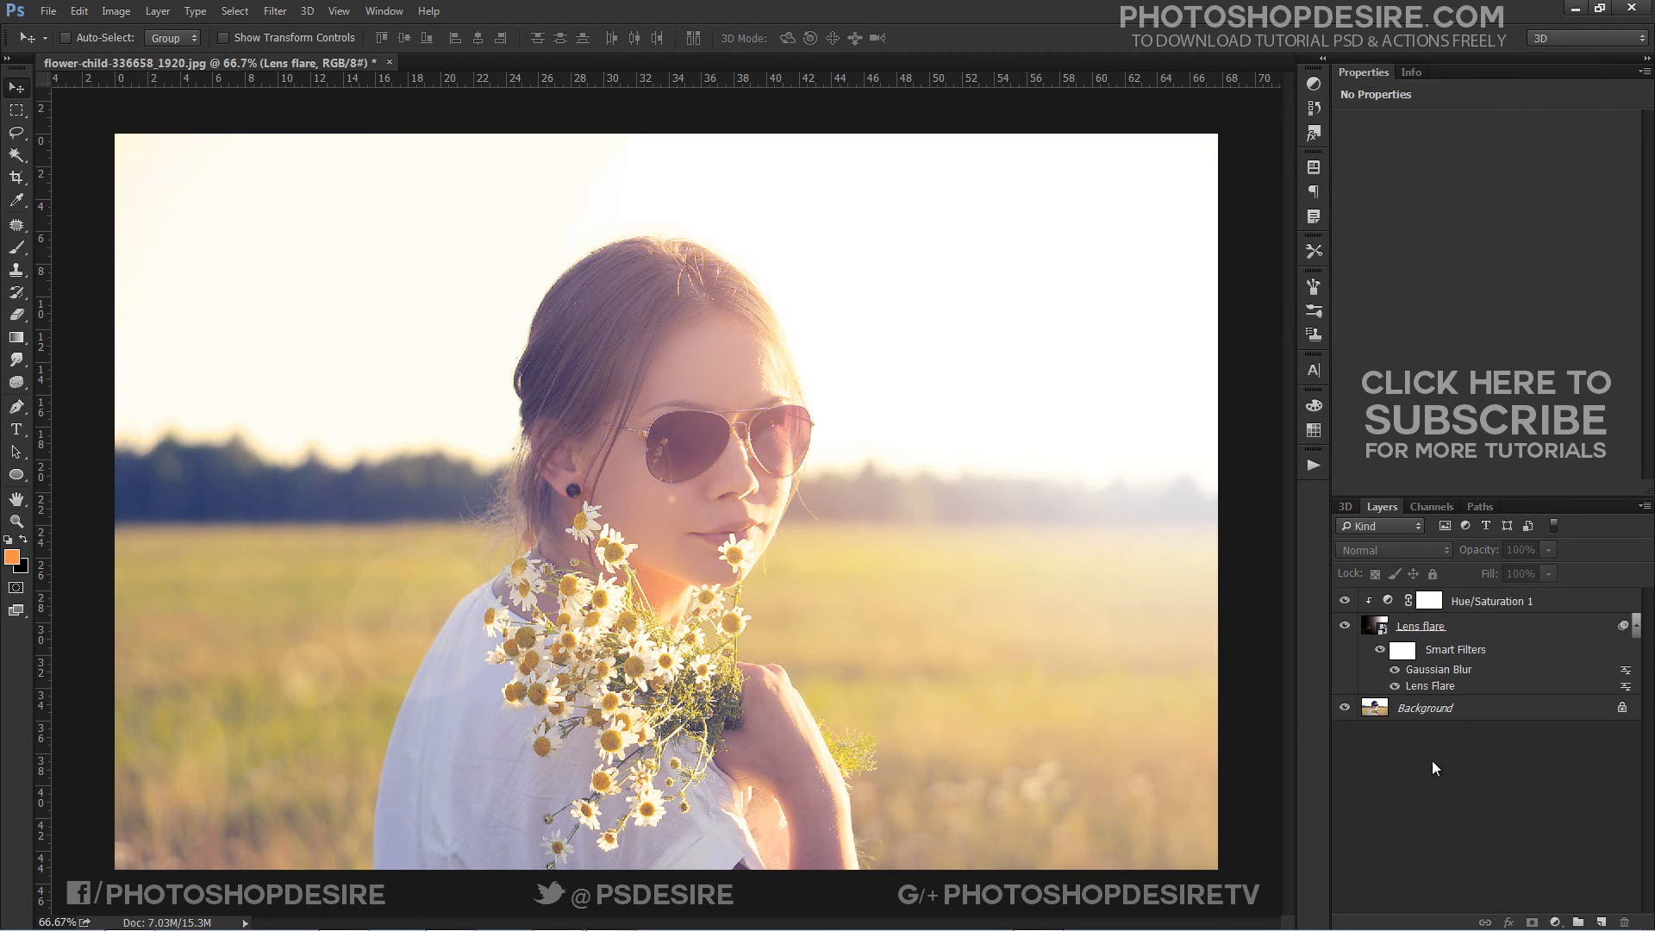
Compare the portrait with and without the flare by repeatedly showing only the Background layer and restoring the others
{"action": "left_click", "coordinate": [1346, 707], "text": "alt"}
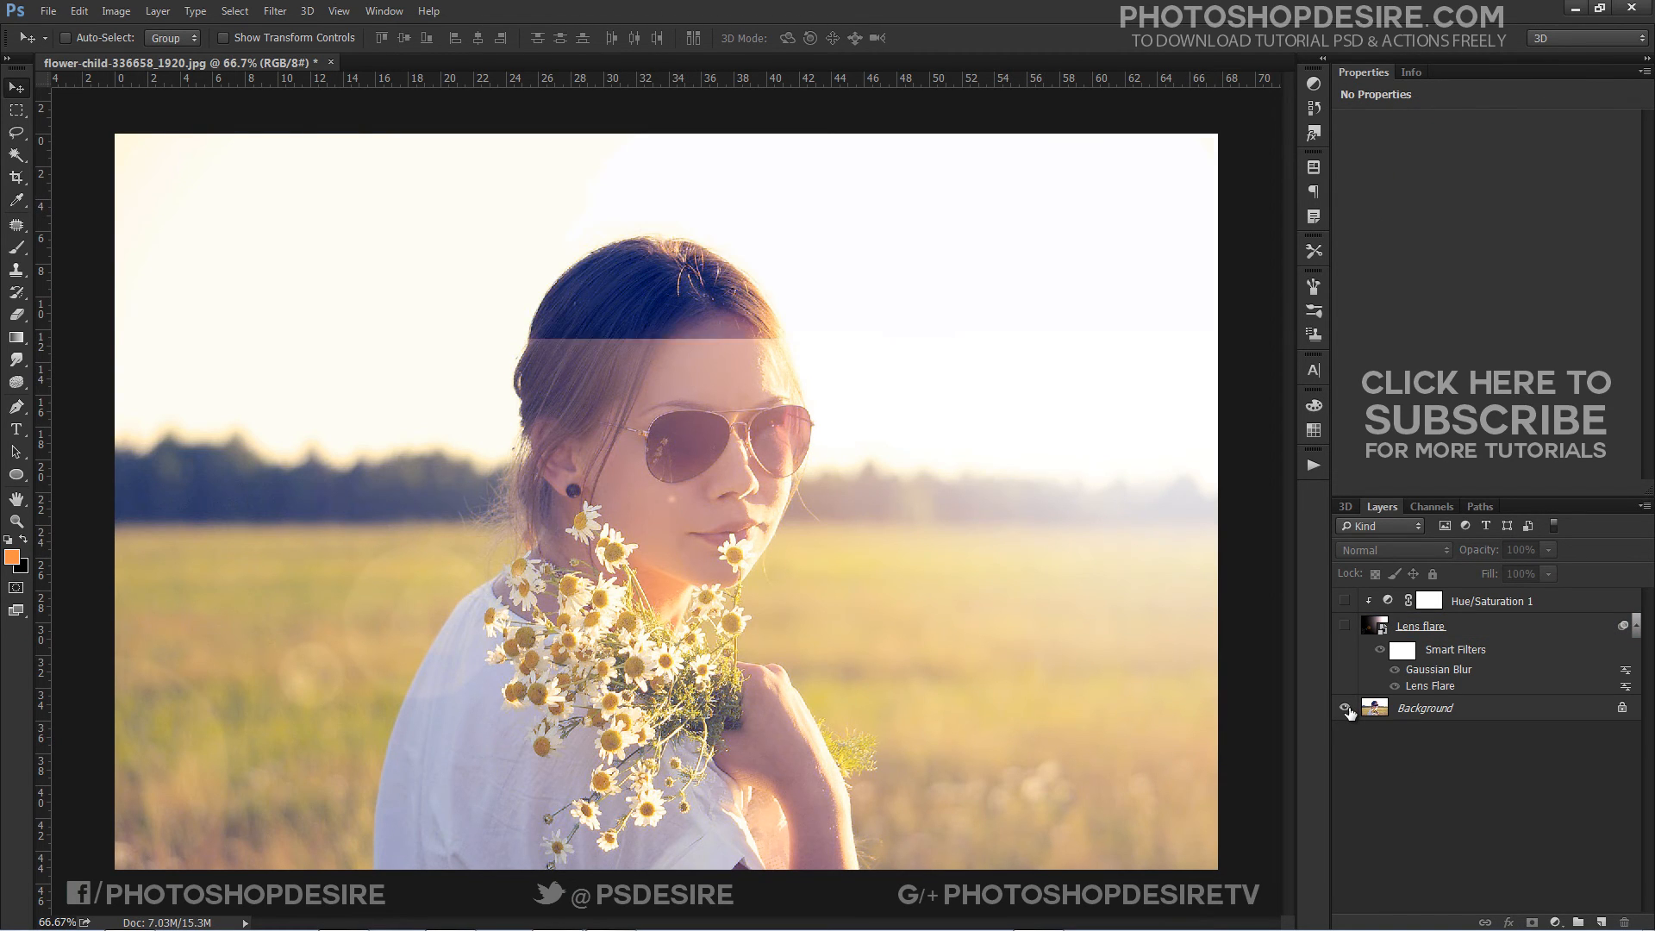
{"action": "left_click", "coordinate": [1346, 707], "text": "alt"}
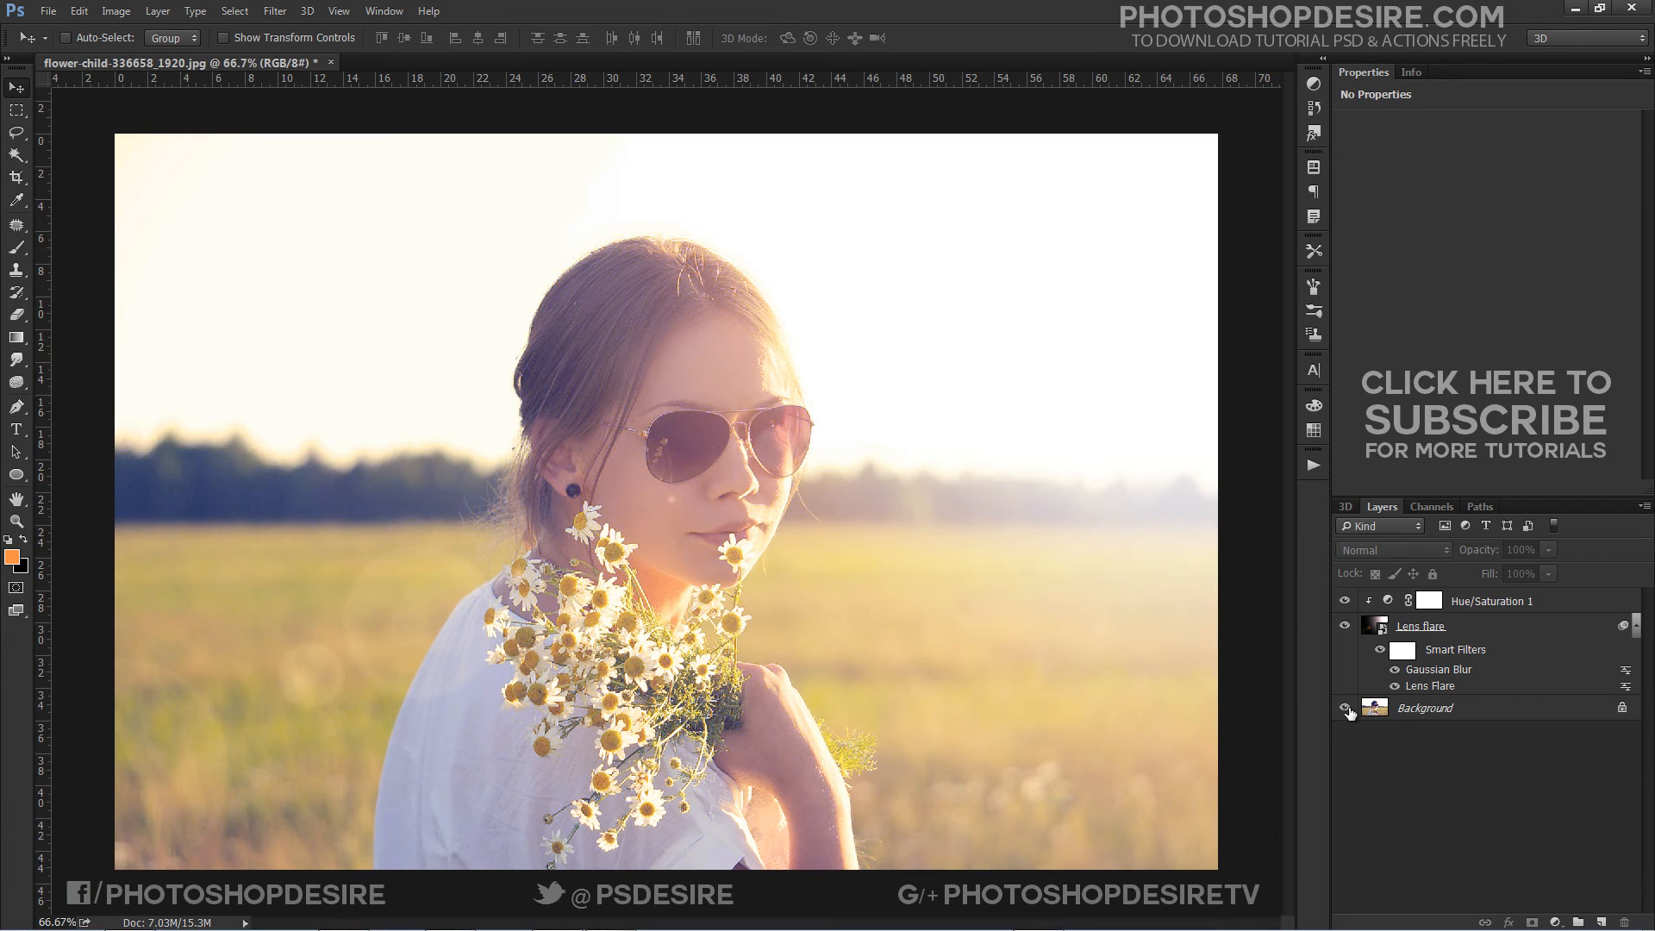
{"action": "left_click", "coordinate": [1346, 708], "text": "alt"}
{"action": "left_click", "coordinate": [1346, 708], "text": "alt"}
{"action": "left_click", "coordinate": [1347, 707], "text": "alt"}
{"action": "left_click", "coordinate": [1346, 707], "text": "alt"}
Set the radius of the Lens flare layer's Gaussian Blur smart filter to 2.1 pixels
{"action": "double_click", "coordinate": [1441, 671]}
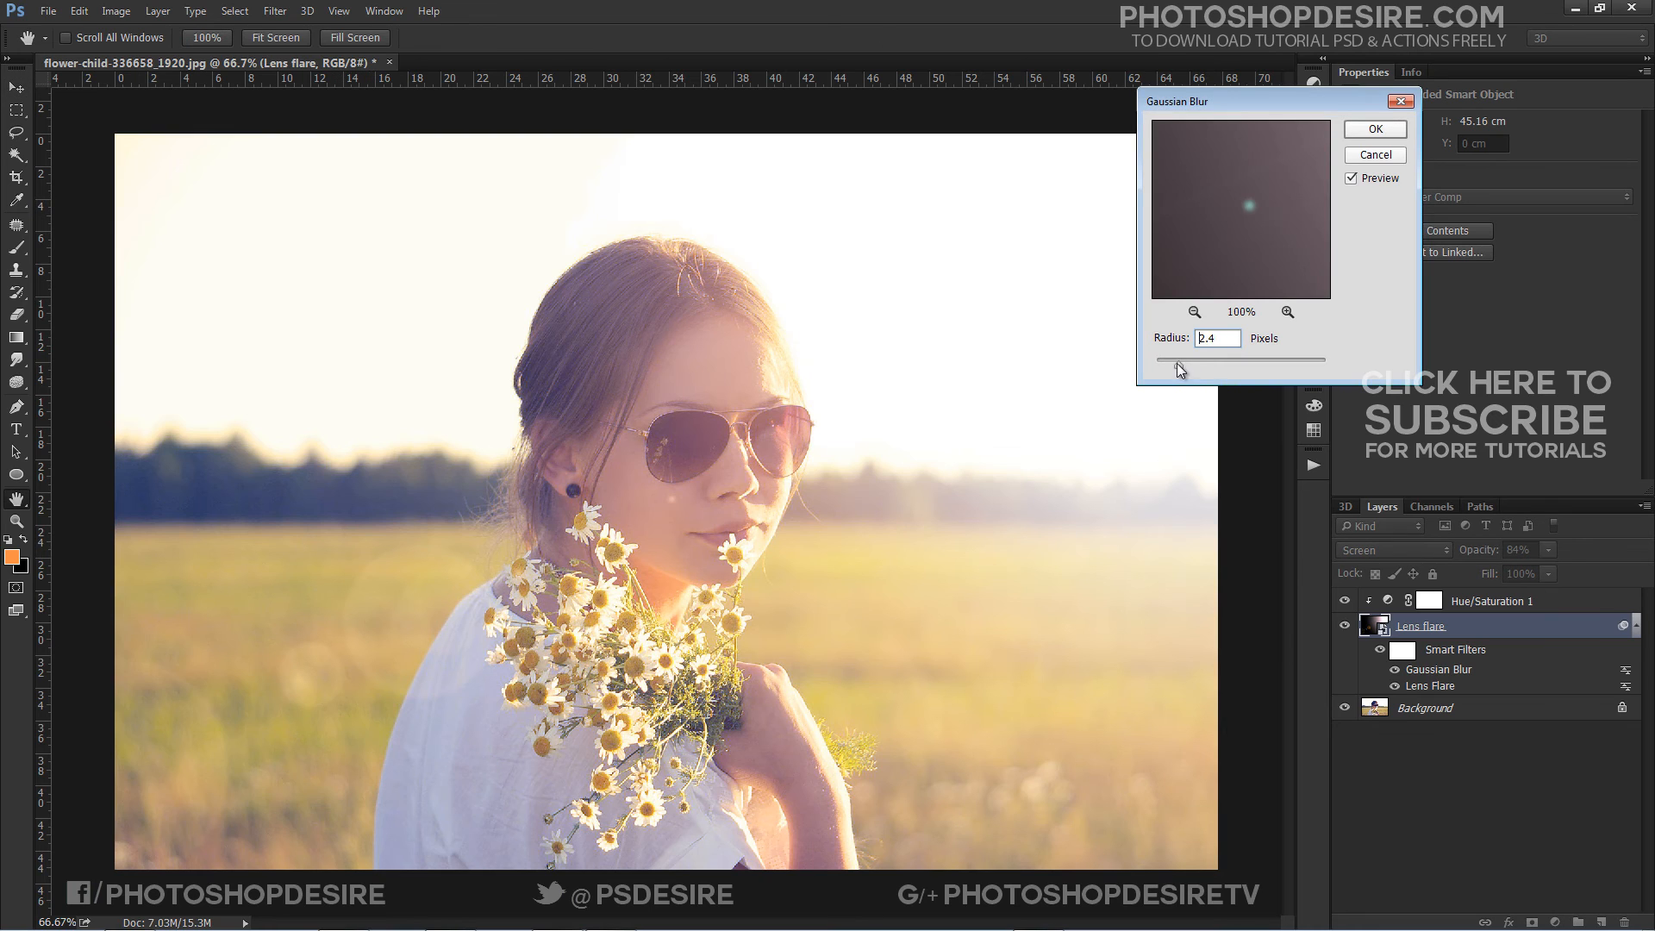
{"action": "left_click_drag", "start_coordinate": [1166, 376], "coordinate": [1163, 368]}
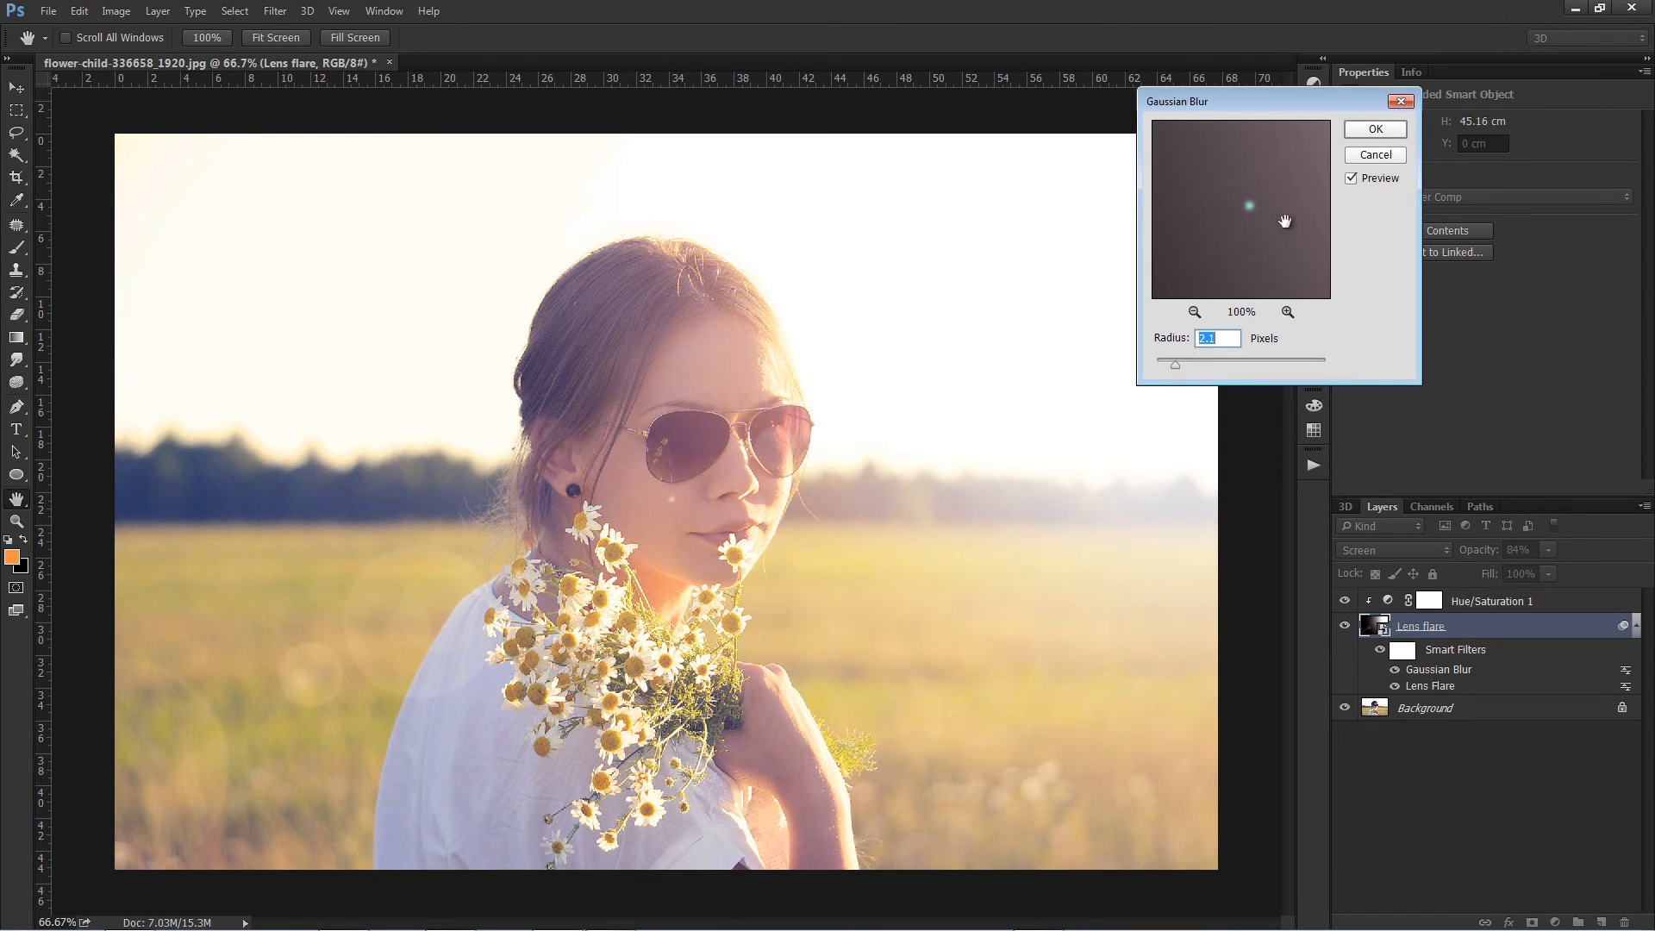
{"action": "left_click", "coordinate": [1374, 129]}
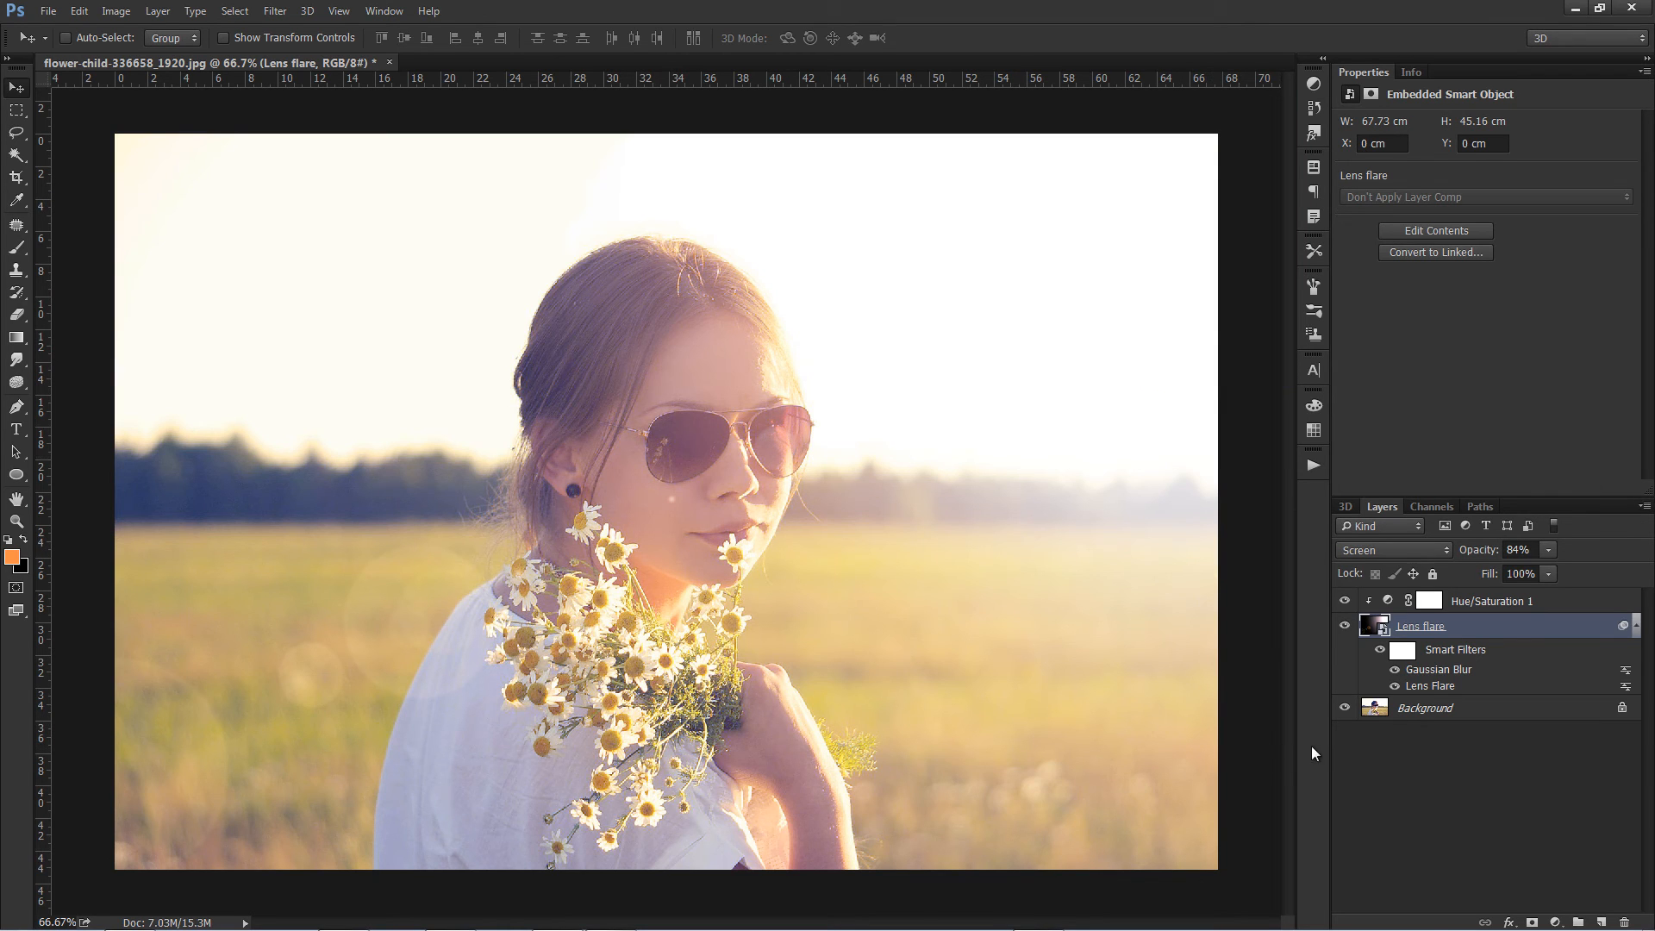
Check the softened flare against the original photo by toggling every layer above the Background off and on
{"action": "left_click", "coordinate": [1346, 710], "text": "alt"}
{"action": "left_click", "coordinate": [1346, 710], "text": "alt"}
{"action": "left_click", "coordinate": [1344, 710], "text": "alt"}
{"action": "left_click", "coordinate": [1344, 710], "text": "alt"}
{"action": "left_click", "coordinate": [1343, 711], "text": "alt"}
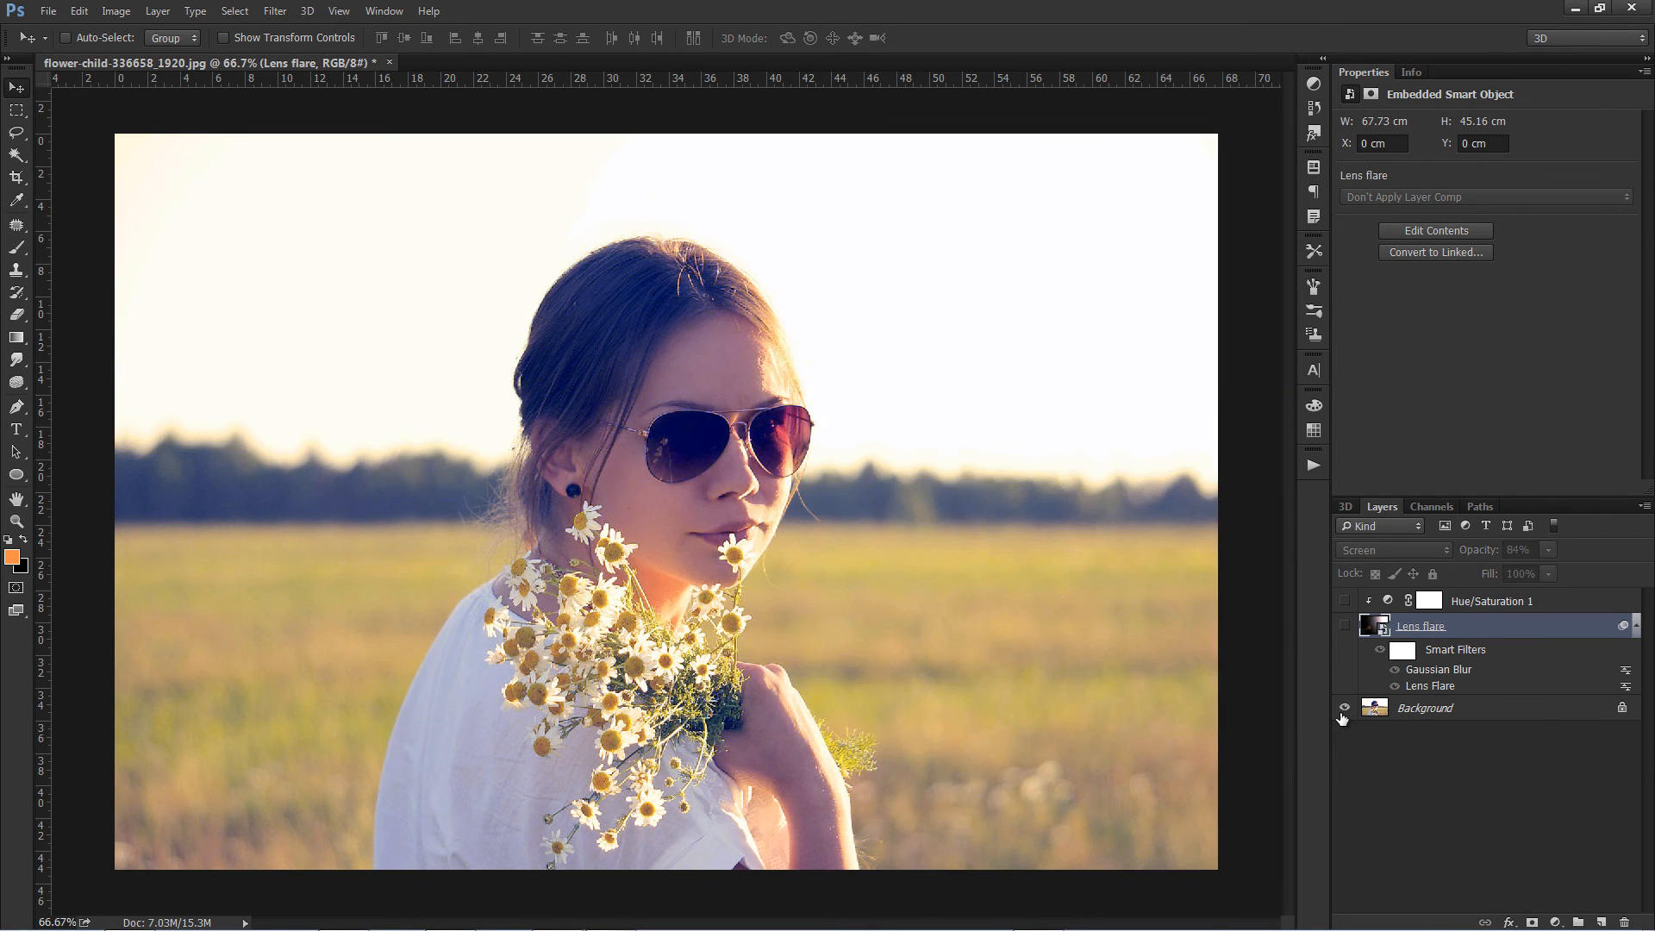
{"action": "left_click", "coordinate": [1344, 710], "text": "alt"}
{"action": "left_click", "coordinate": [1343, 710], "text": "alt"}
{"action": "left_click", "coordinate": [1343, 710], "text": "alt"}
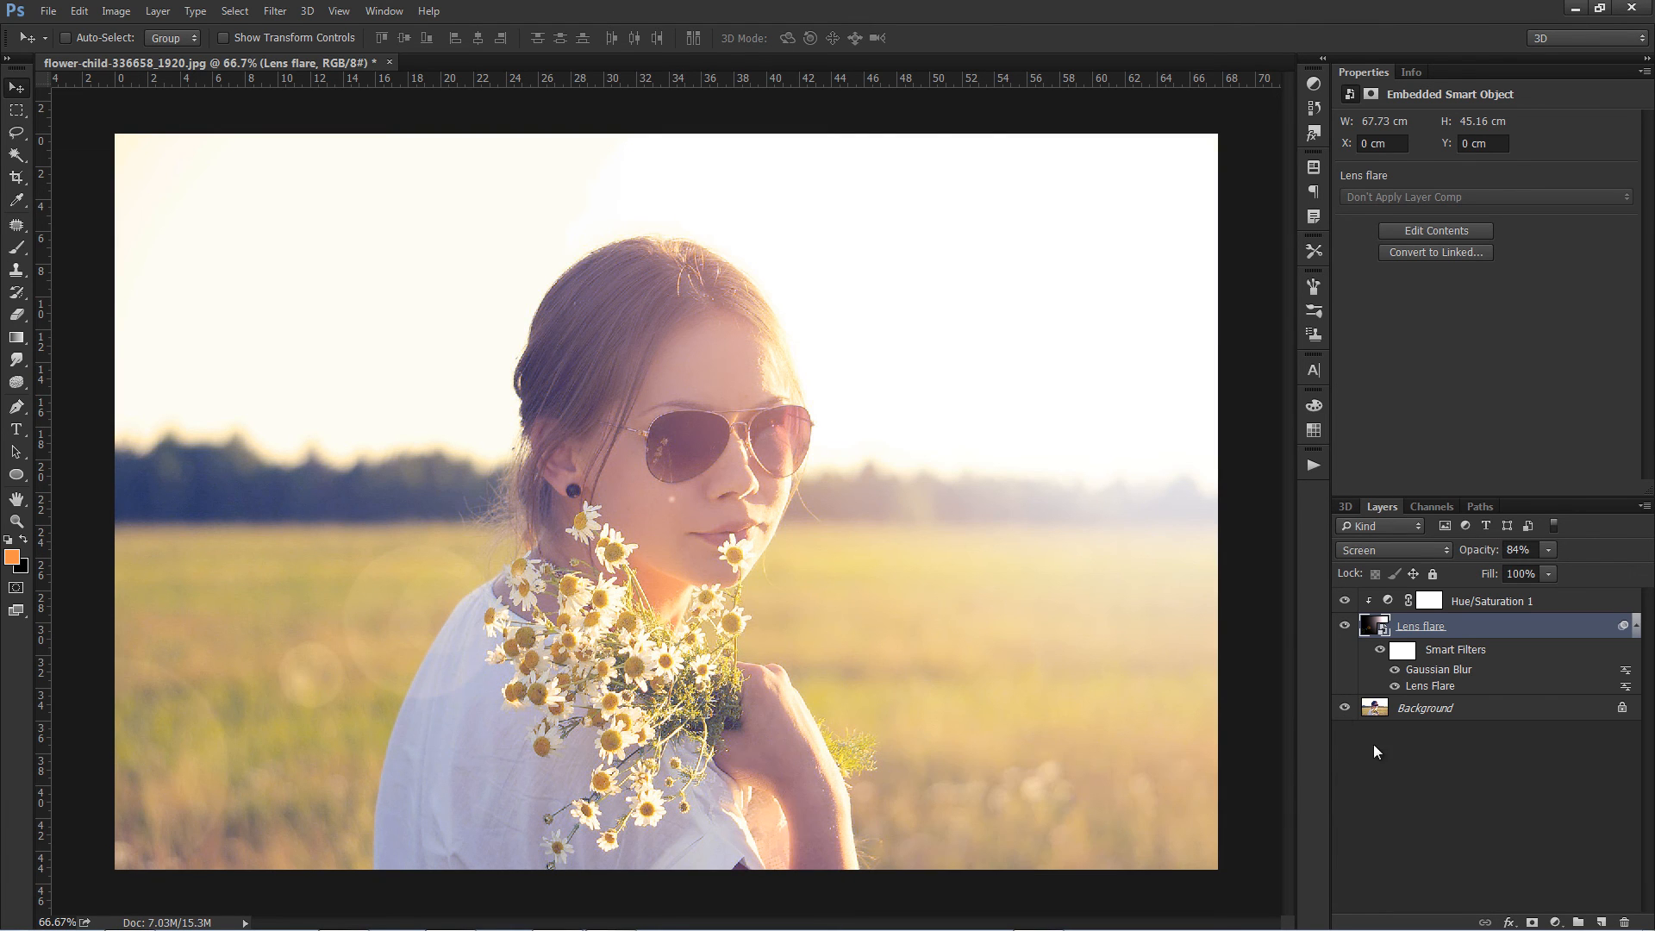